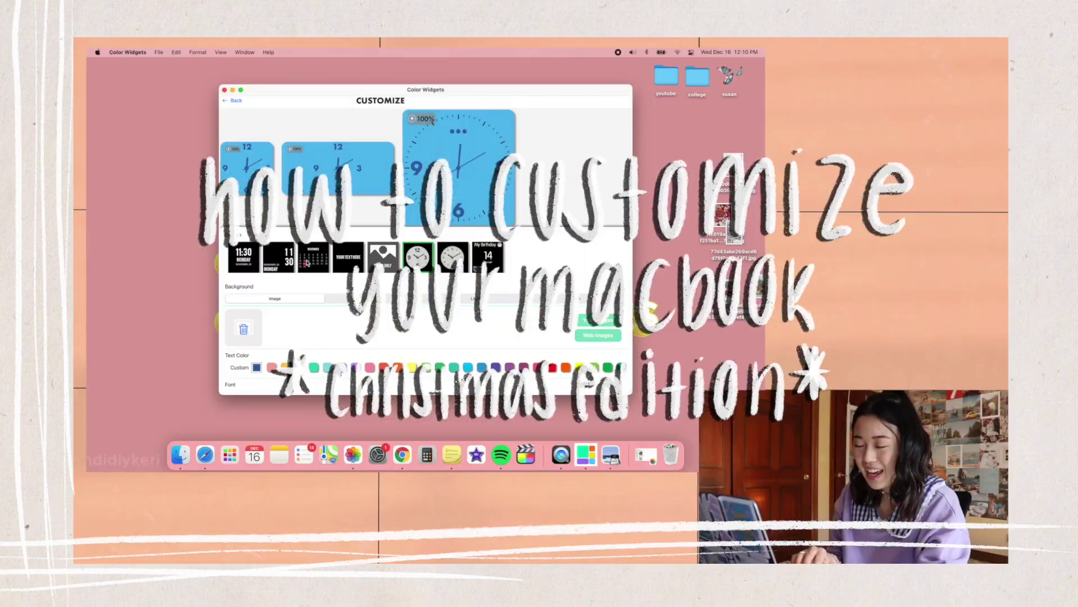
Select the December calendar thumbnail in the style row as the widget to customize
left_click(307, 262)
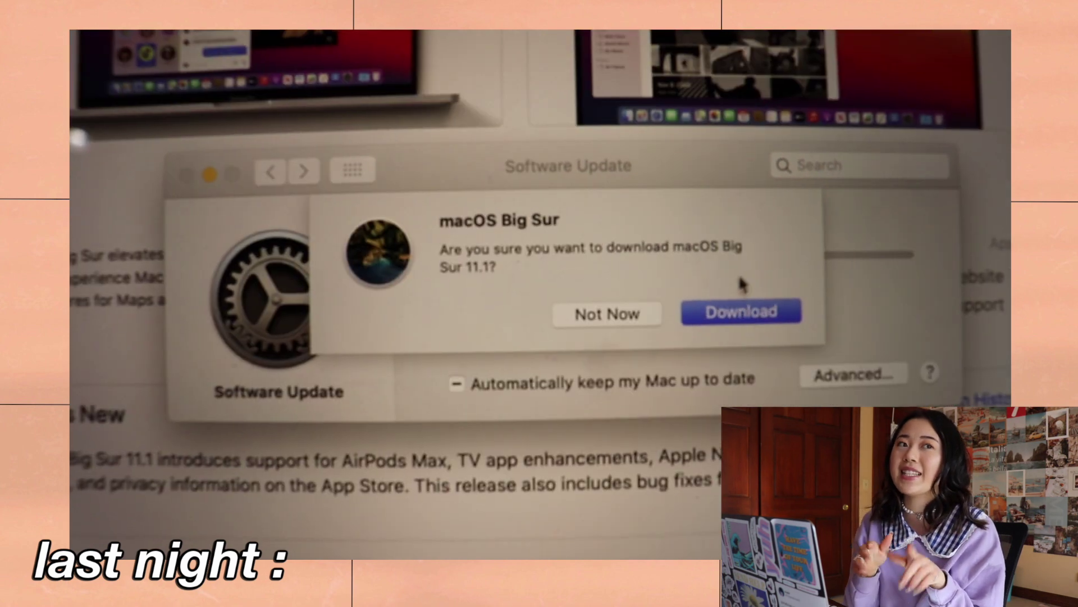
Confirm the macOS Big Sur 11.1 download and continue past the installer's first screen
left_click(721, 316)
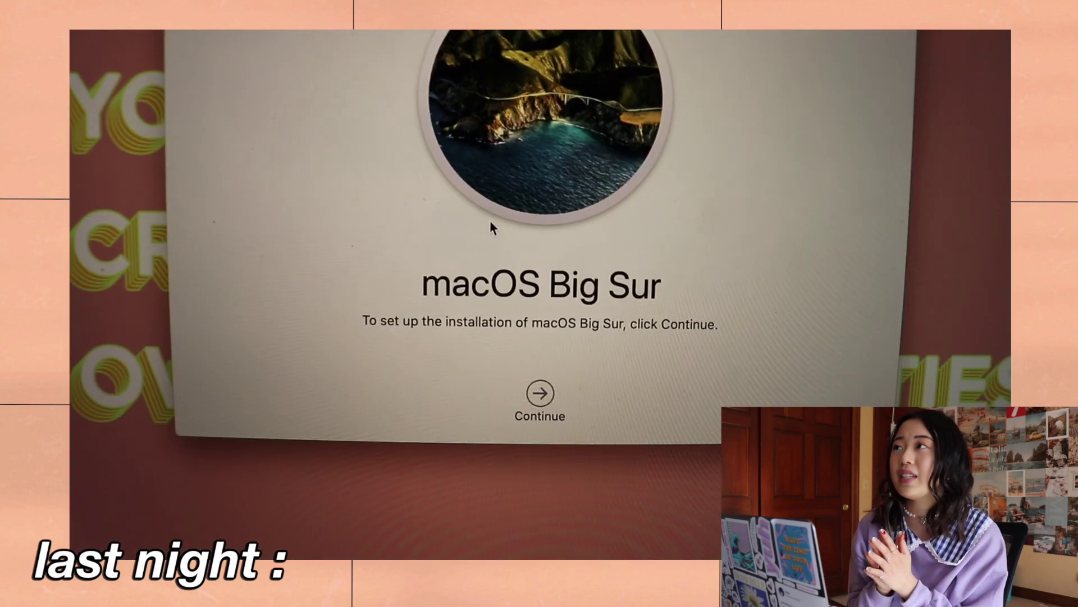
left_click(540, 393)
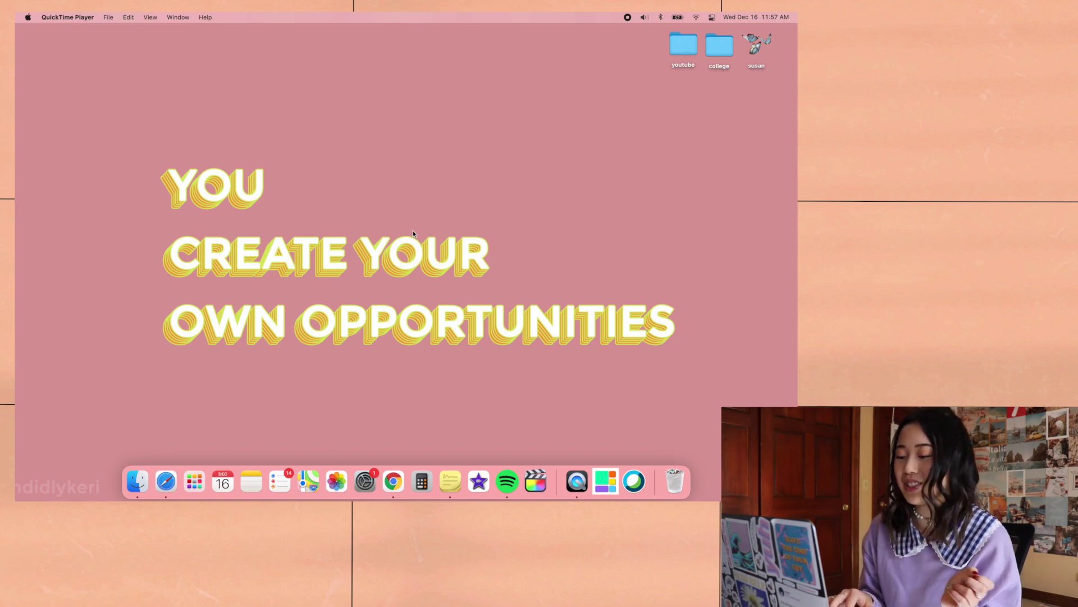
key("F4")
left_click(488, 398)
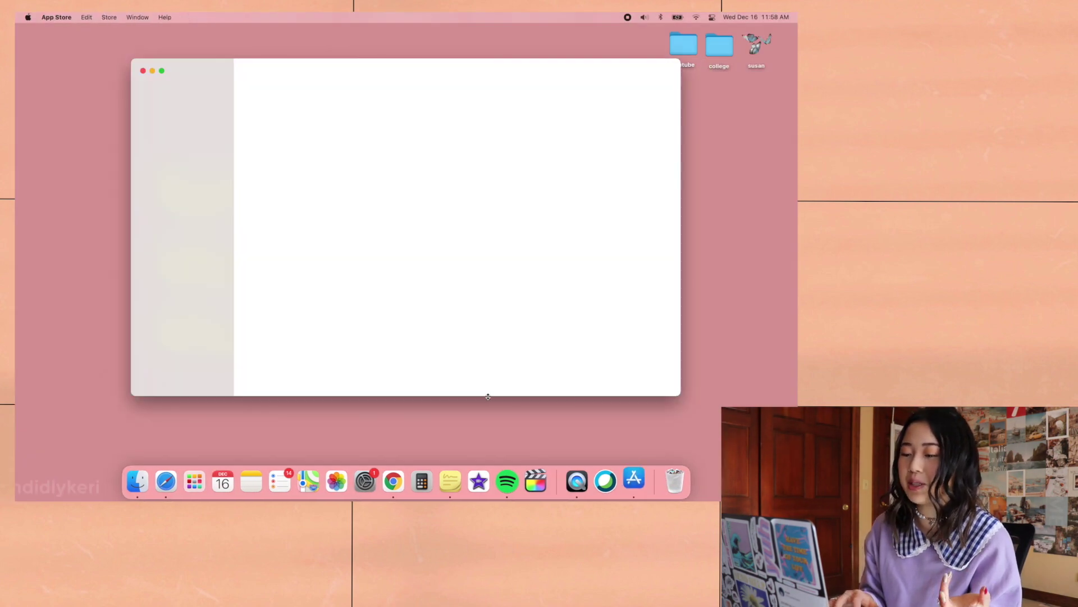
type("widg")
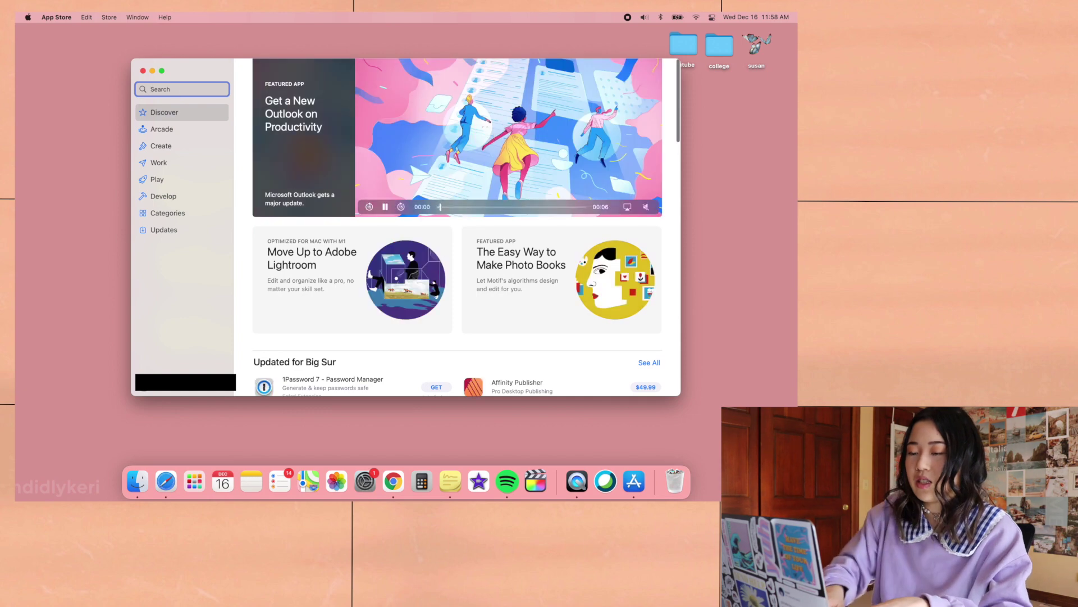
type("et")
key("Return")
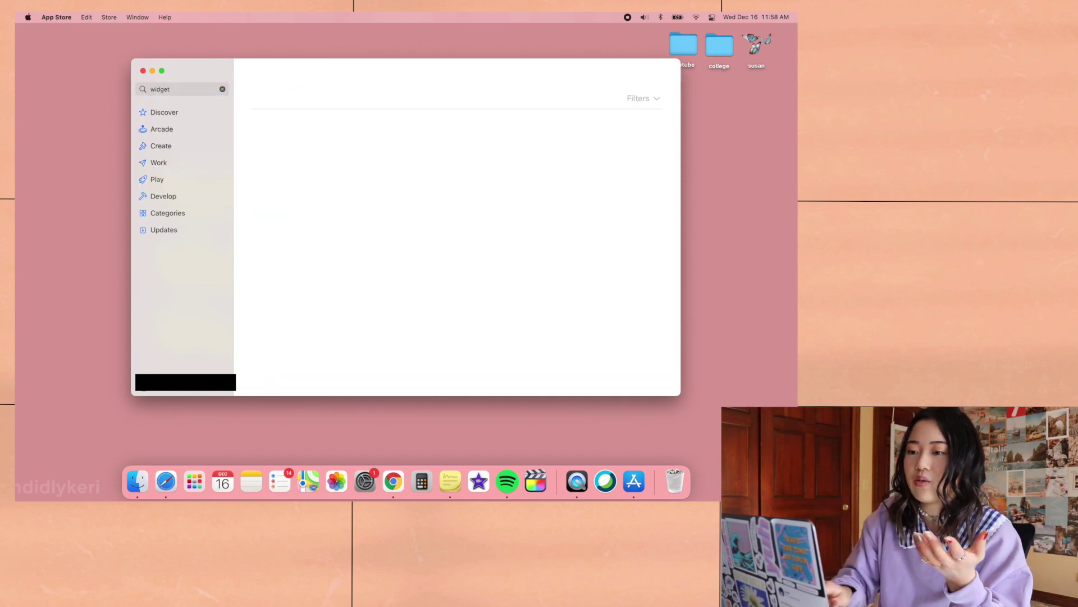
scroll(342, 241, "down", 2)
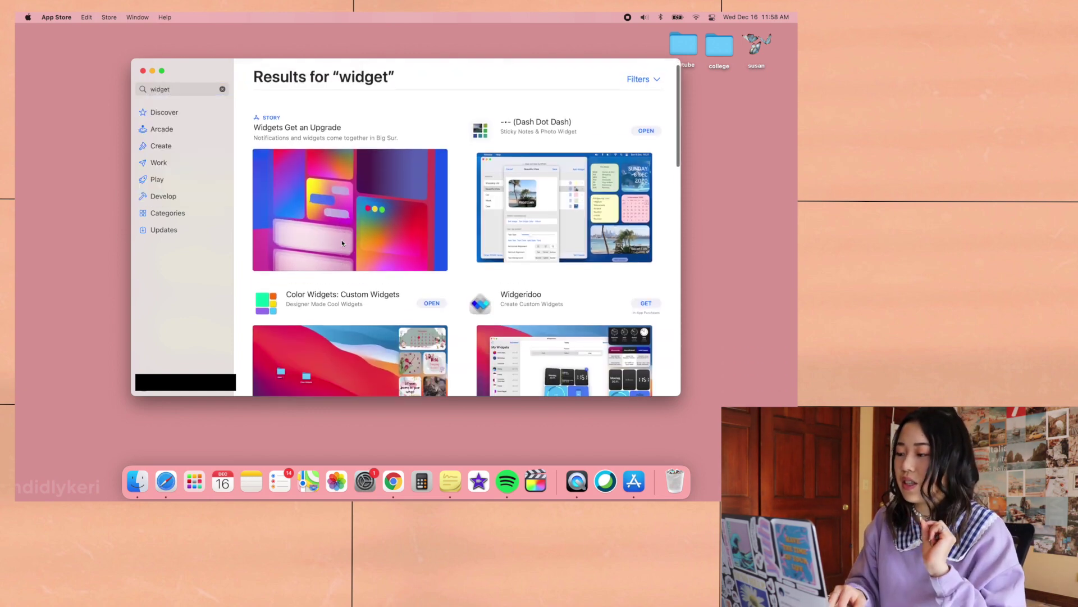
scroll(498, 259, "down", 3)
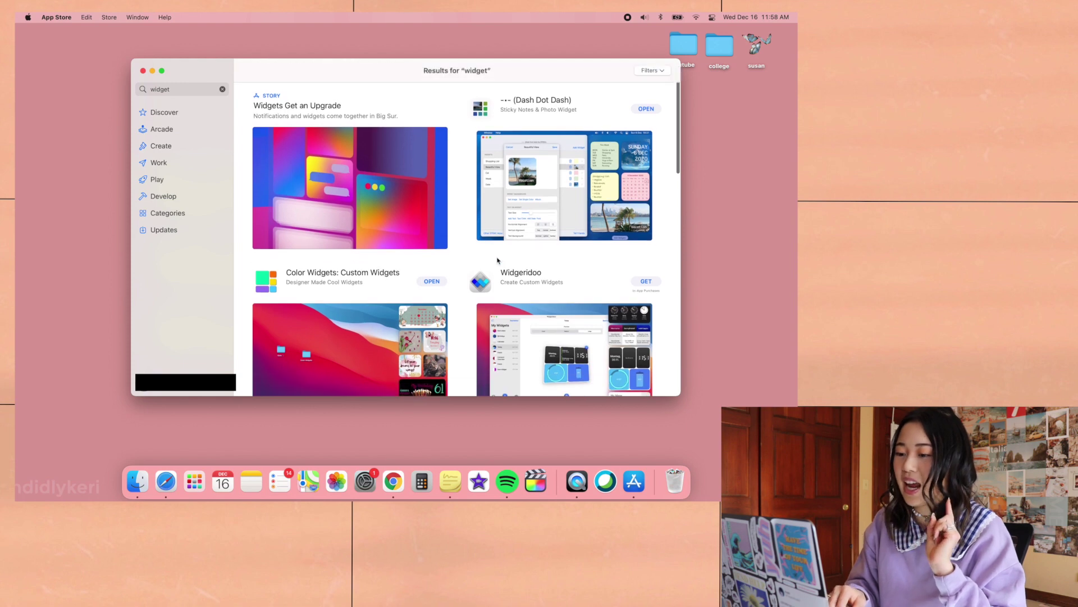
scroll(506, 251, "up", 3)
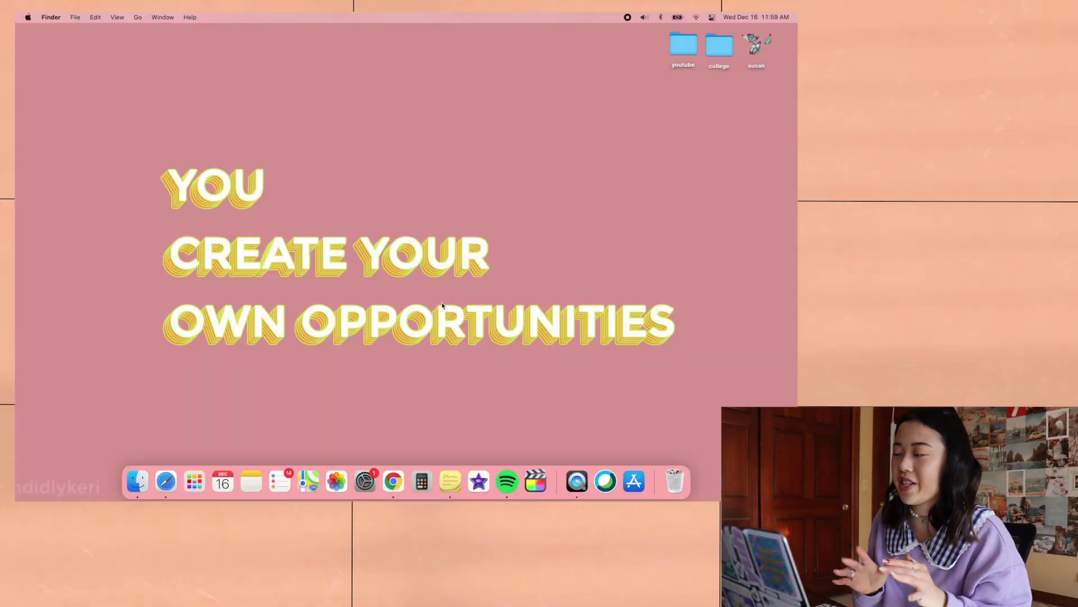
left_click(736, 19)
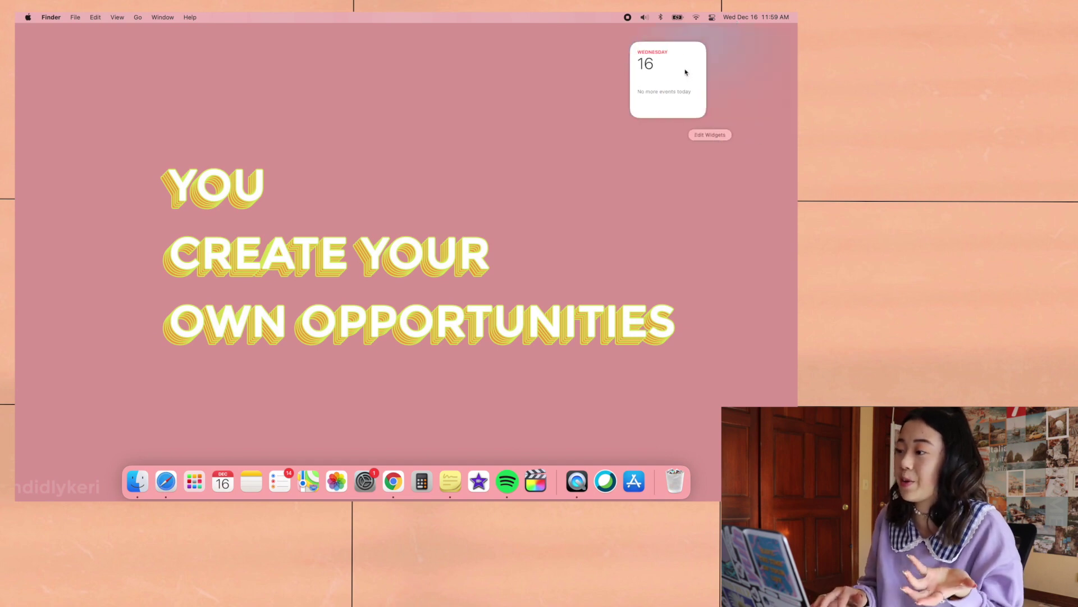
left_click(437, 170)
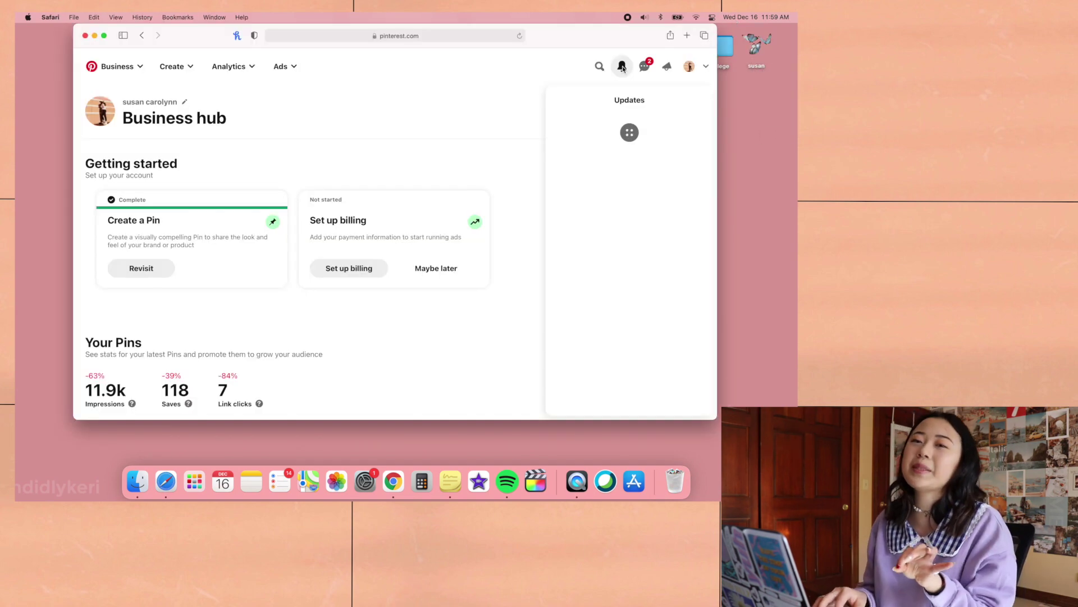
Search Pinterest for 'christmas aesthetic' and scroll through the pin results
left_click(600, 66)
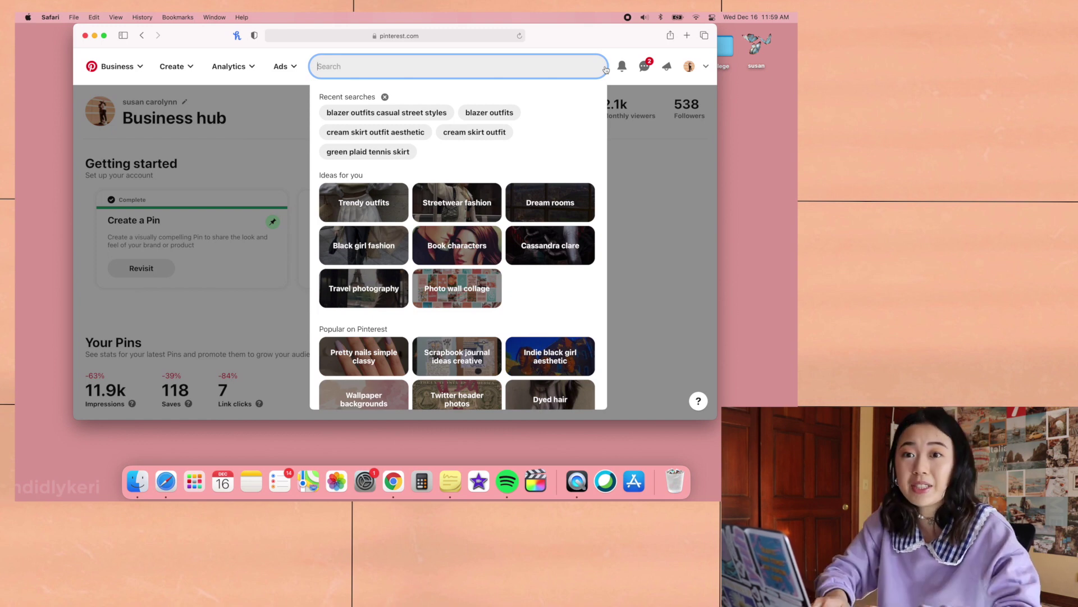
type("christ")
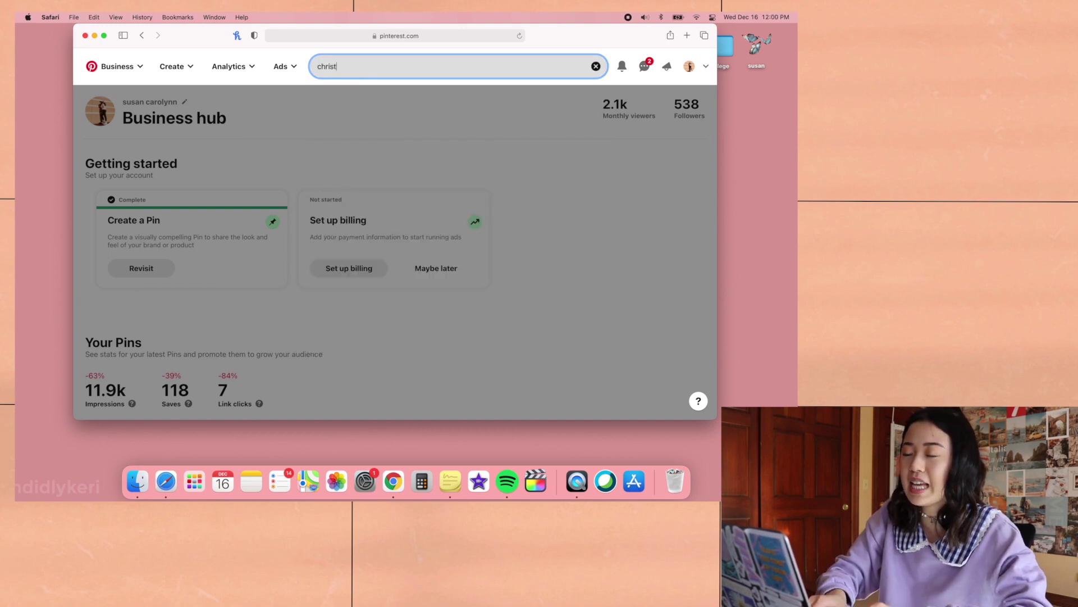
type("mas aestheti")
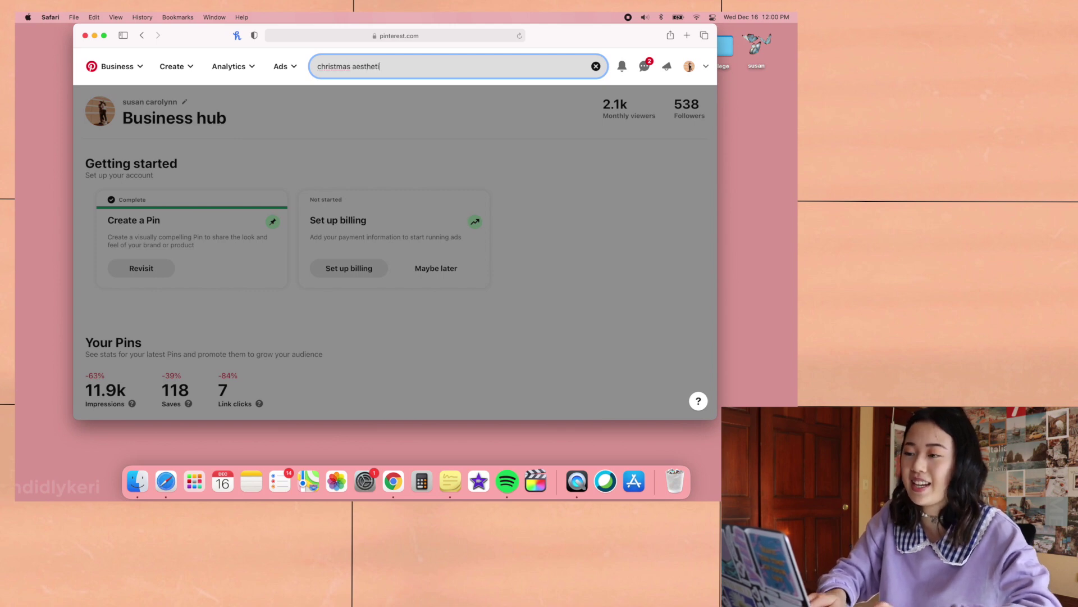
type("c")
key("Return")
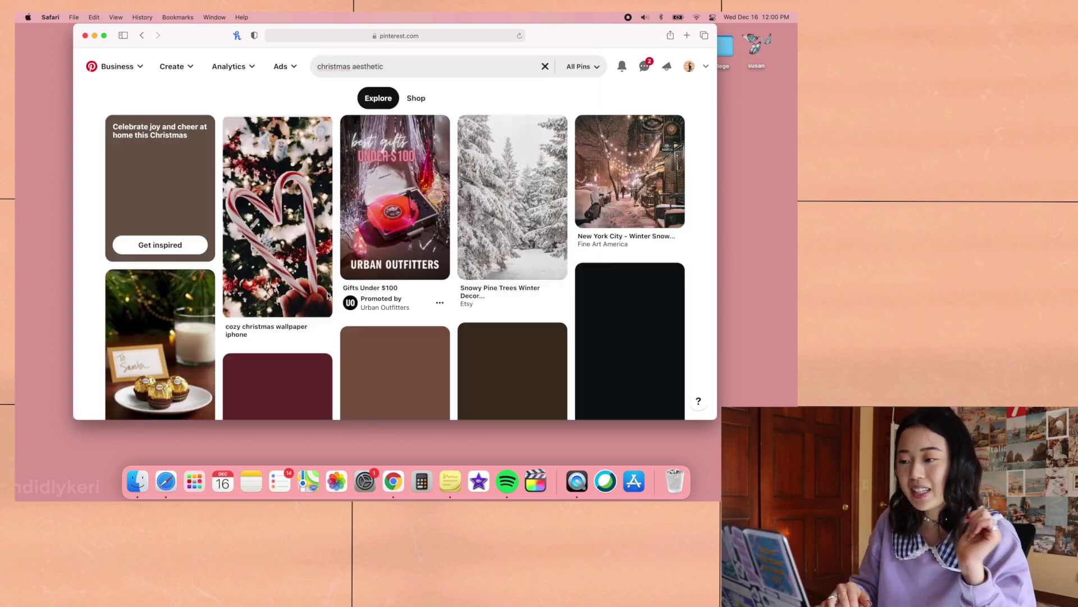
scroll(329, 296, "down", 5)
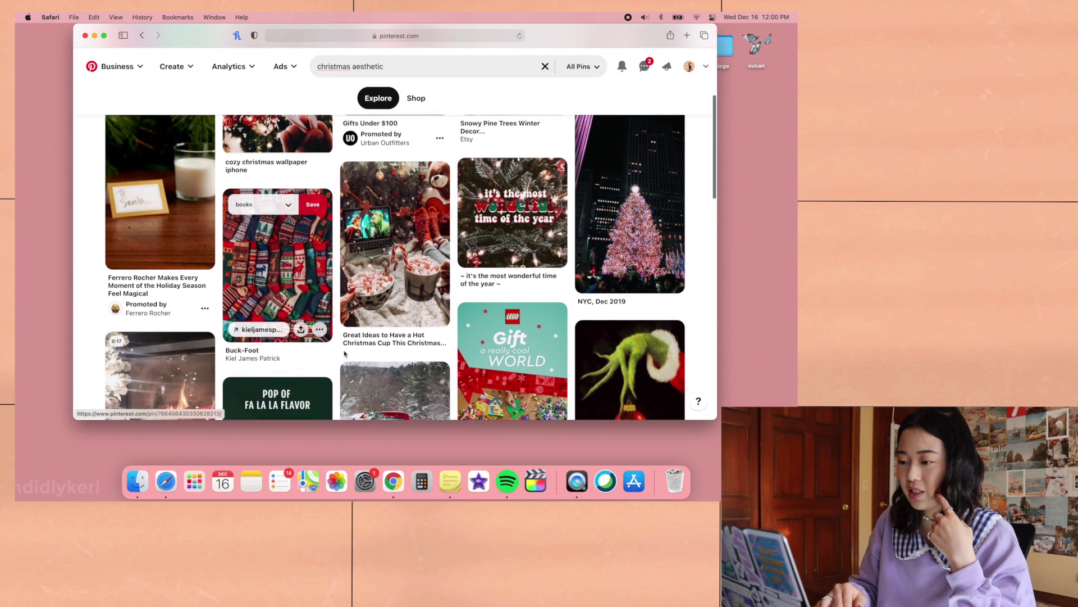
scroll(345, 353, "up", 5)
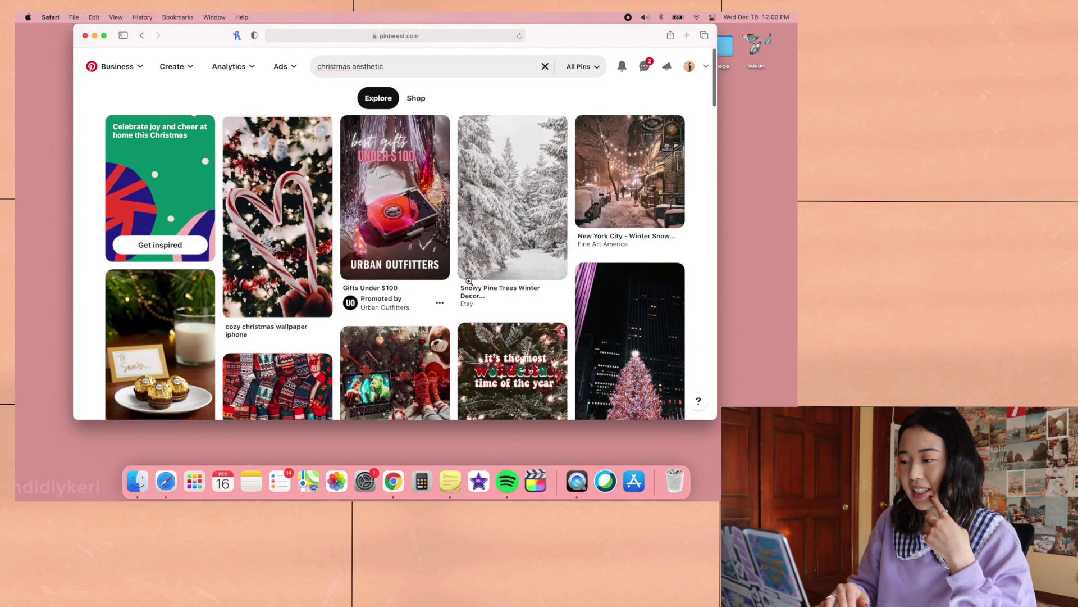
Save the Snowy Pine Trees and red truck Winter Wonderland pin images to the desktop
left_click(509, 228)
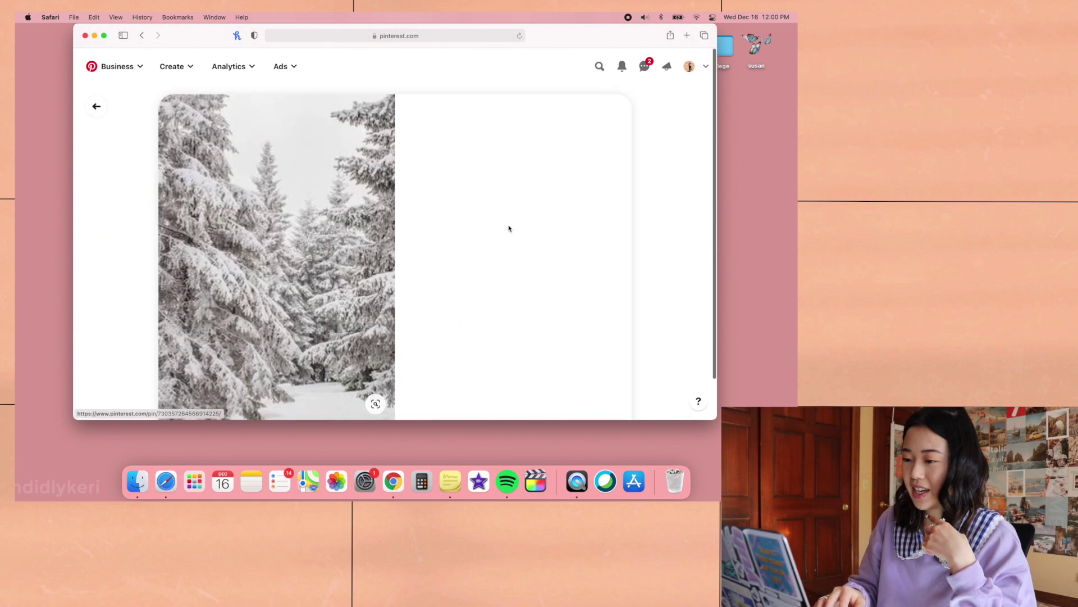
left_click_drag(298, 202, 764, 230)
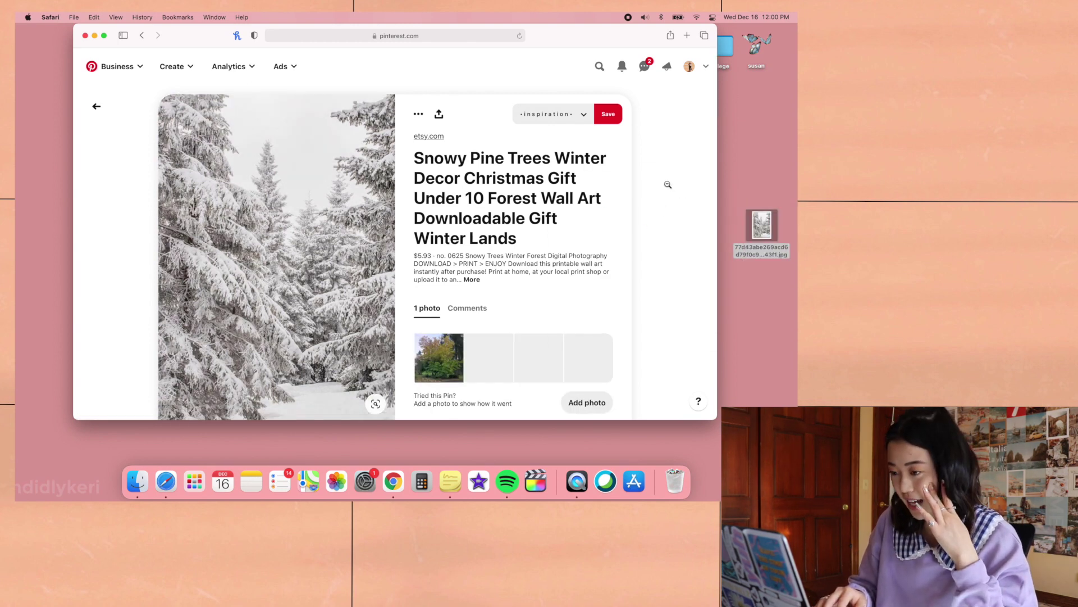
left_click(668, 187)
scroll(486, 299, "down", 5)
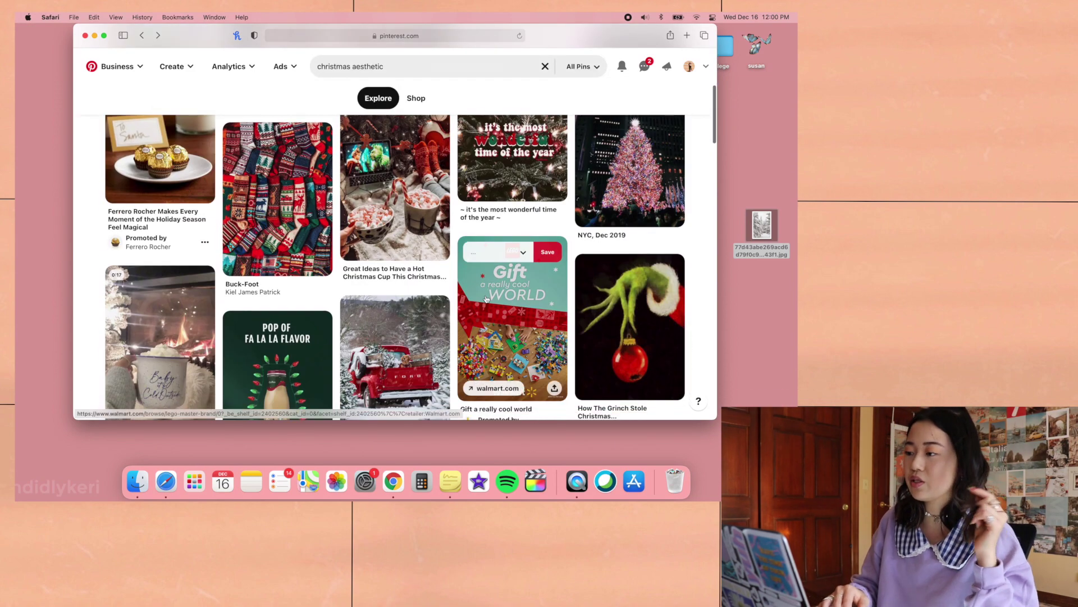
scroll(486, 300, "down", 3)
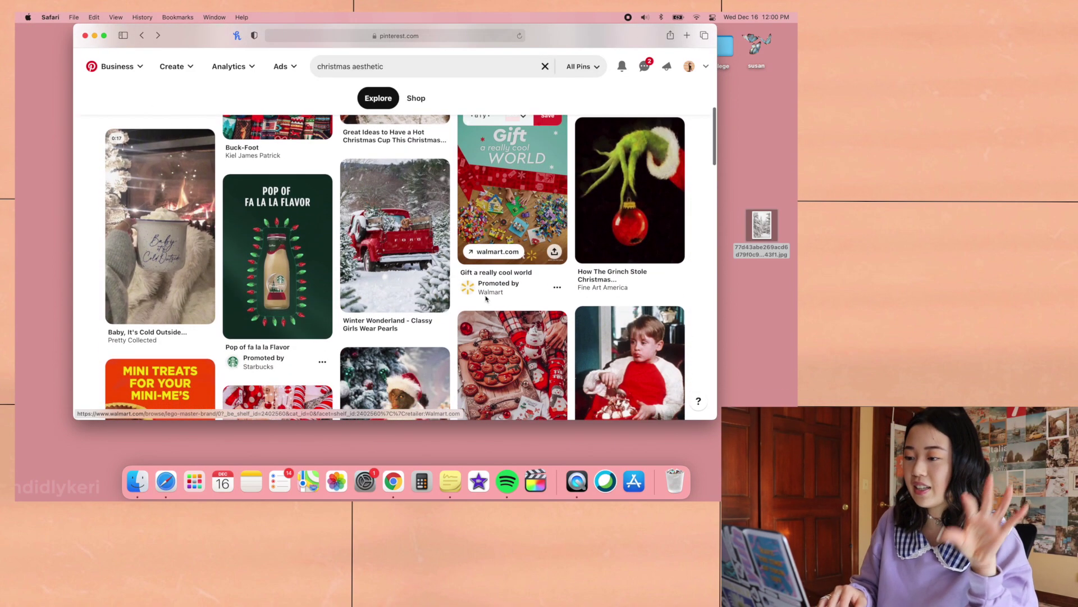
left_click(421, 259)
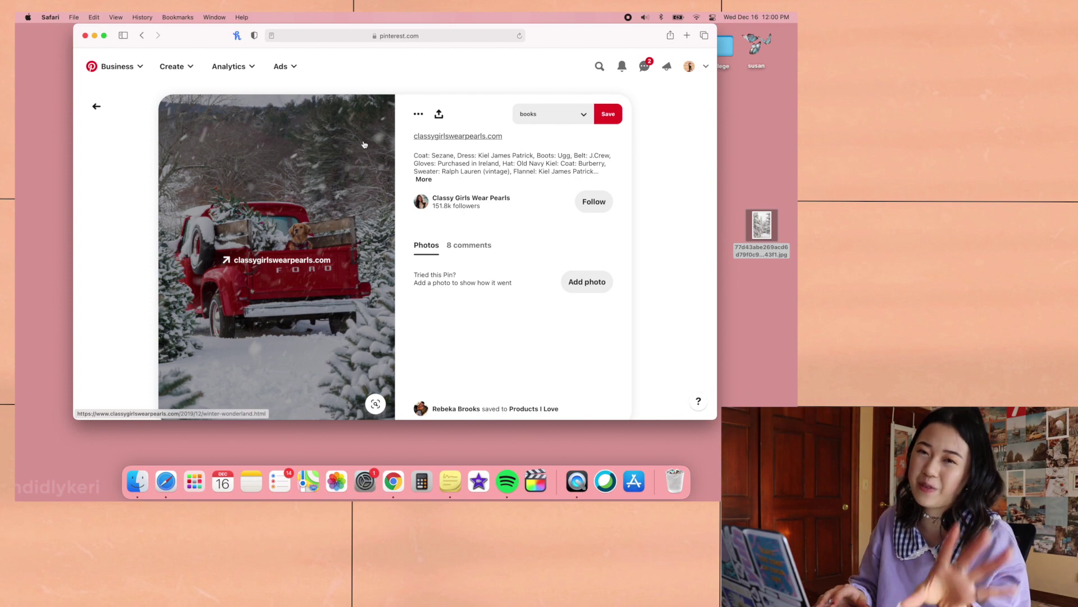
left_click_drag(360, 135, 762, 285)
left_click_drag(701, 336, 684, 318)
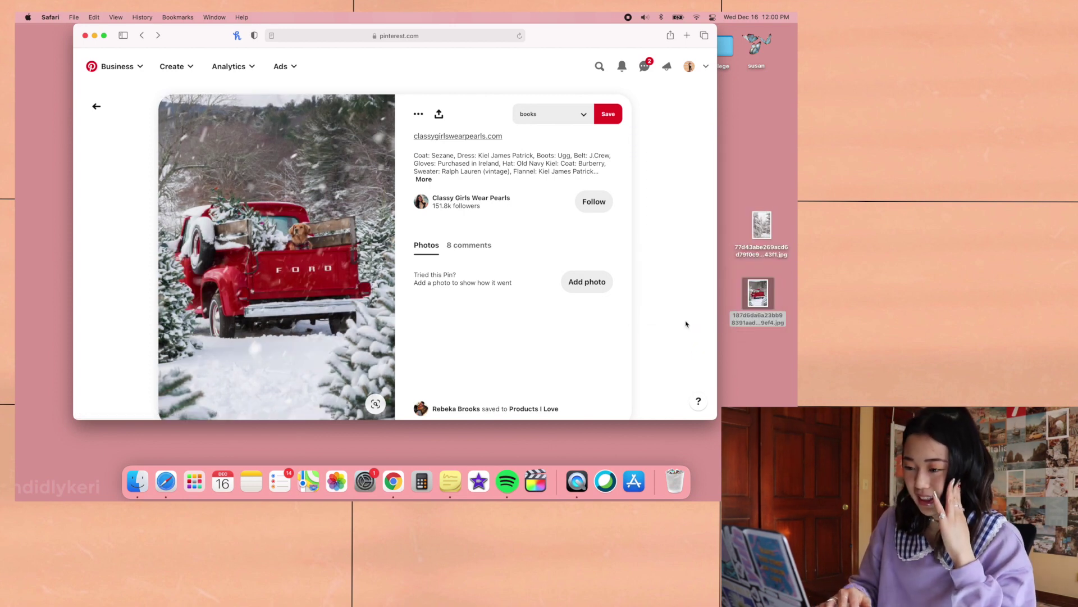
Save the Christmas cookies and New York City tree pin images to the desktop
key("super+bracketleft")
scroll(431, 338, "down", 4)
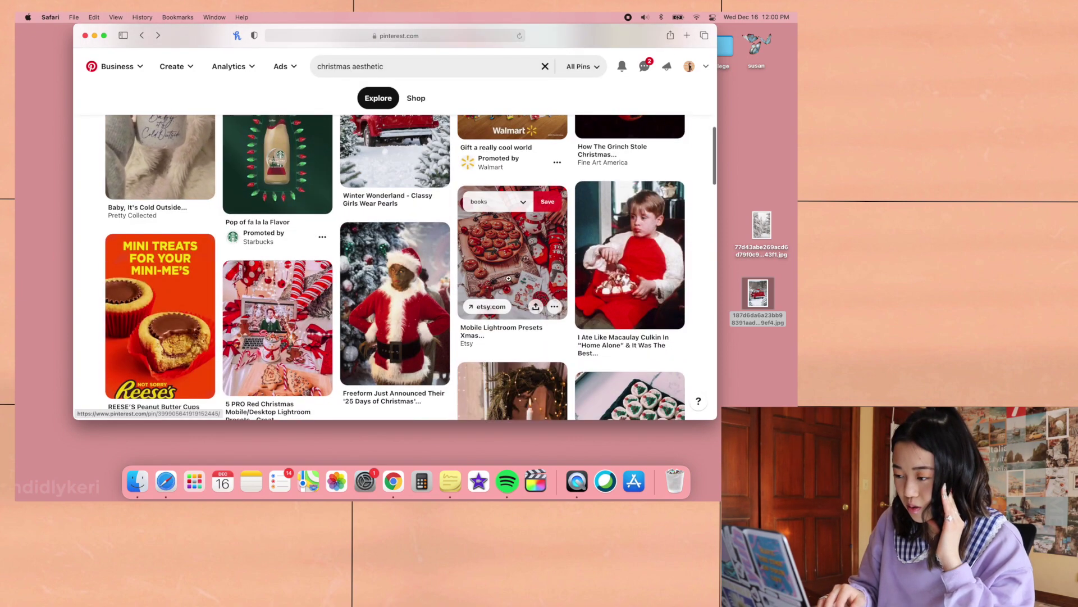
left_click(508, 279)
left_click_drag(292, 213, 694, 250)
key("super+bracketleft")
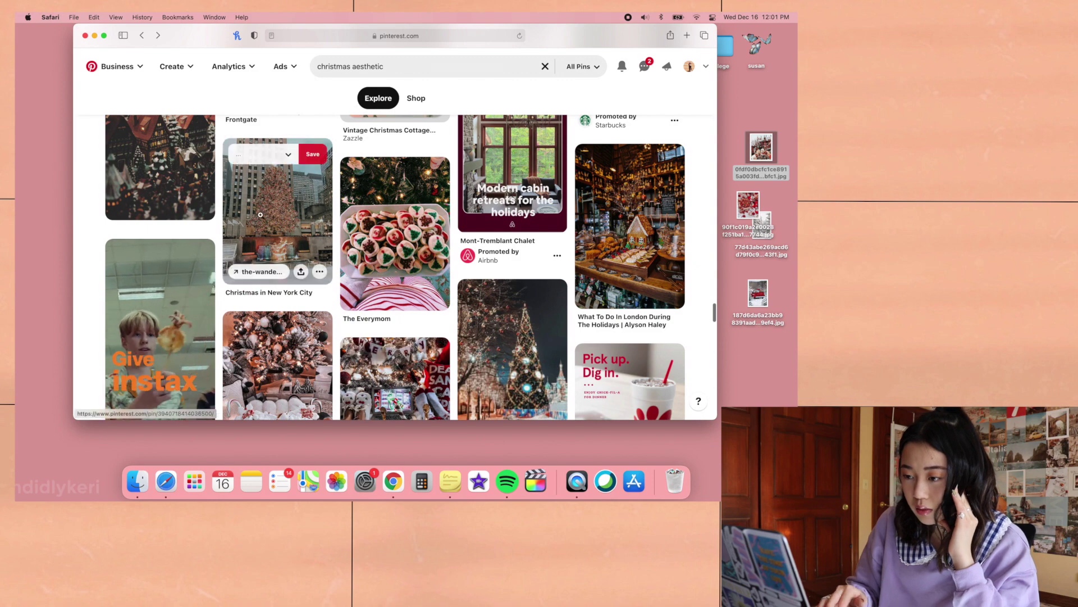
left_click(277, 224)
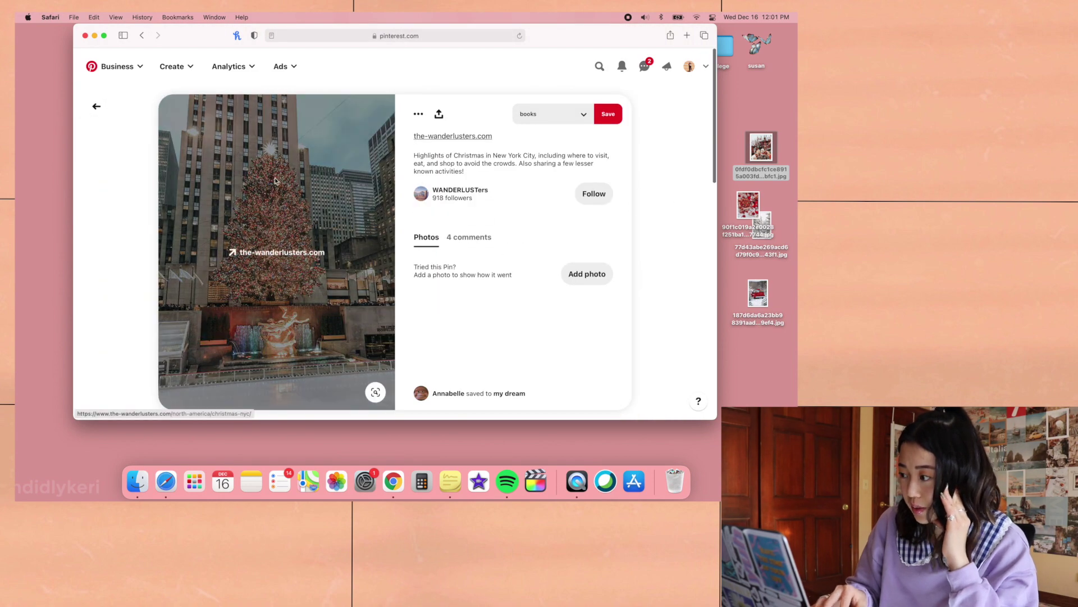
left_click_drag(277, 181, 791, 287)
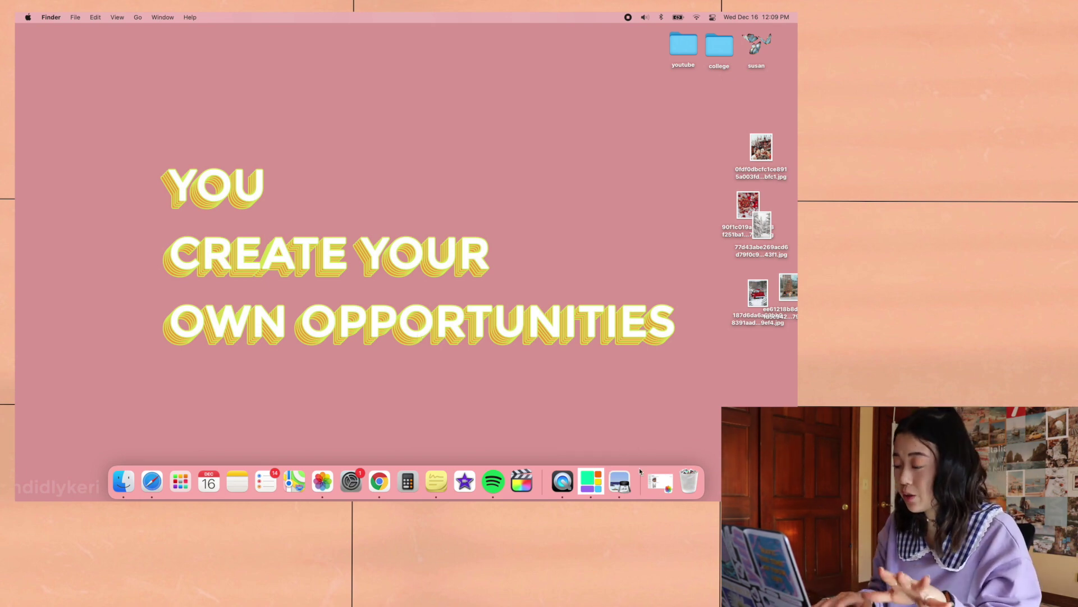
Launch Color Widgets and open the light-blue analog clock from the Analog row for editing
left_click(591, 481)
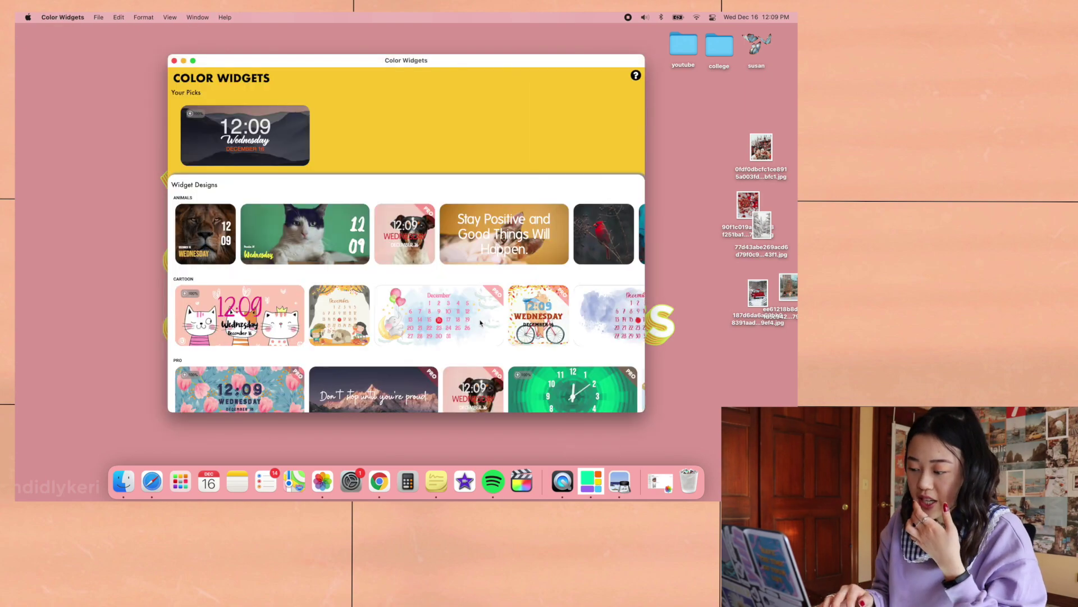
scroll(480, 323, "down", 10)
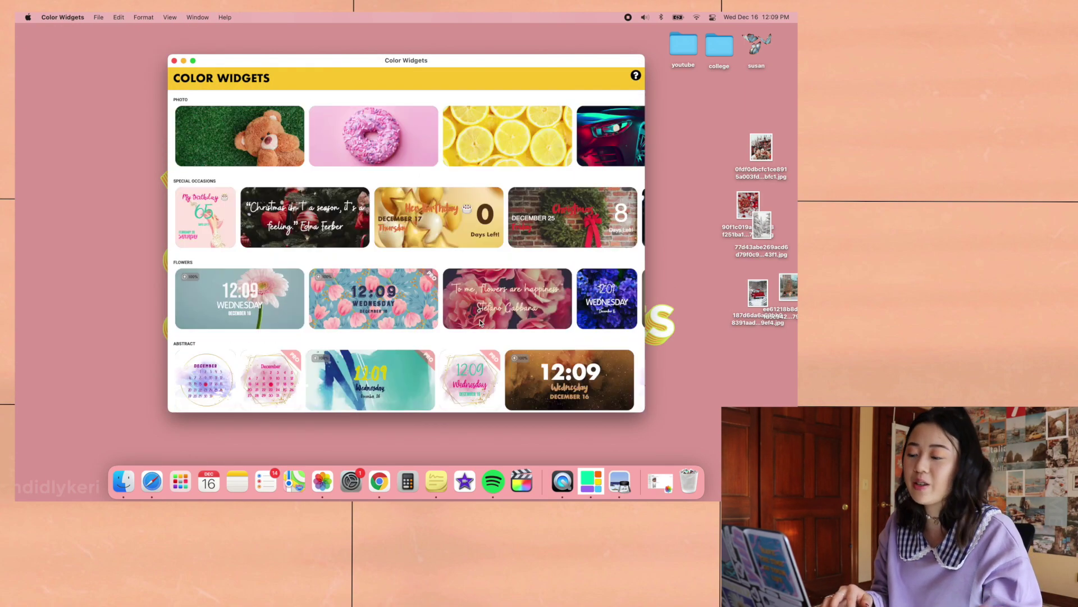
scroll(480, 323, "up", 5)
scroll(543, 259, "right", 2)
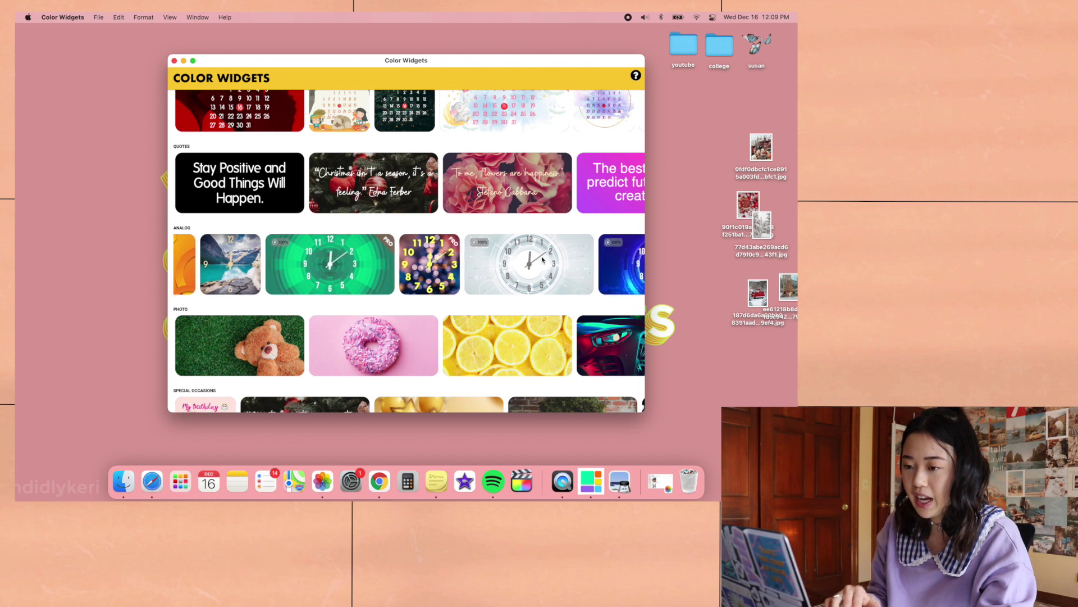
scroll(542, 260, "right", 8)
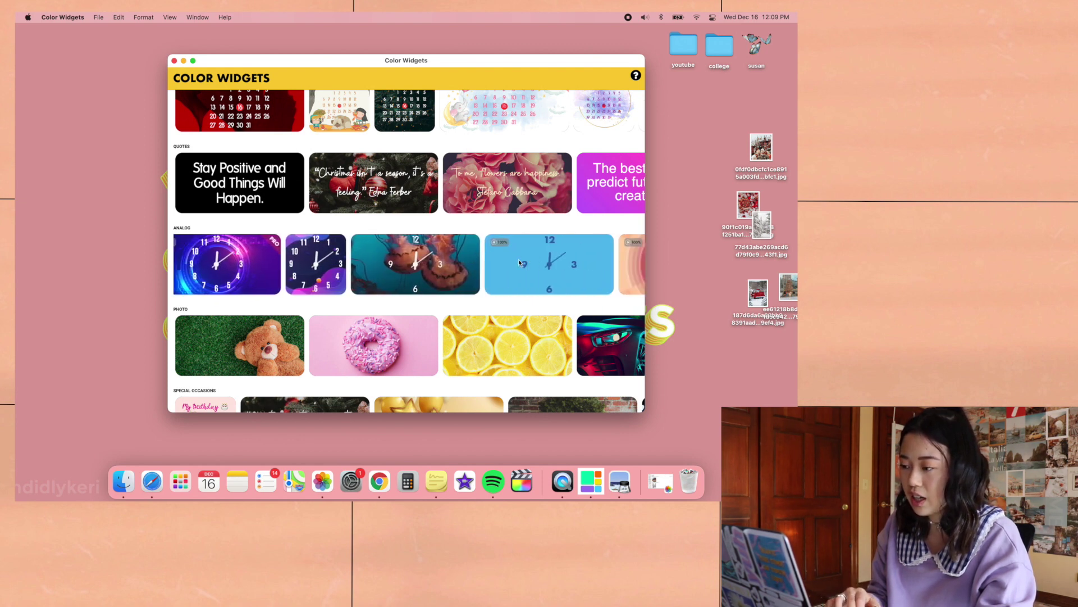
scroll(519, 261, "right", 5)
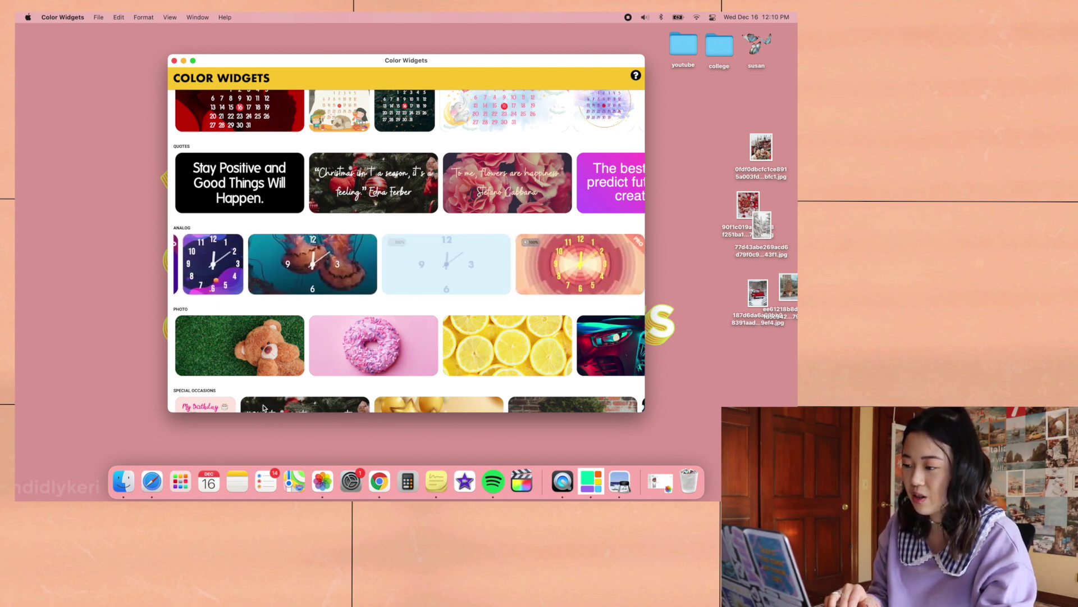
left_click(469, 260)
left_click(412, 280)
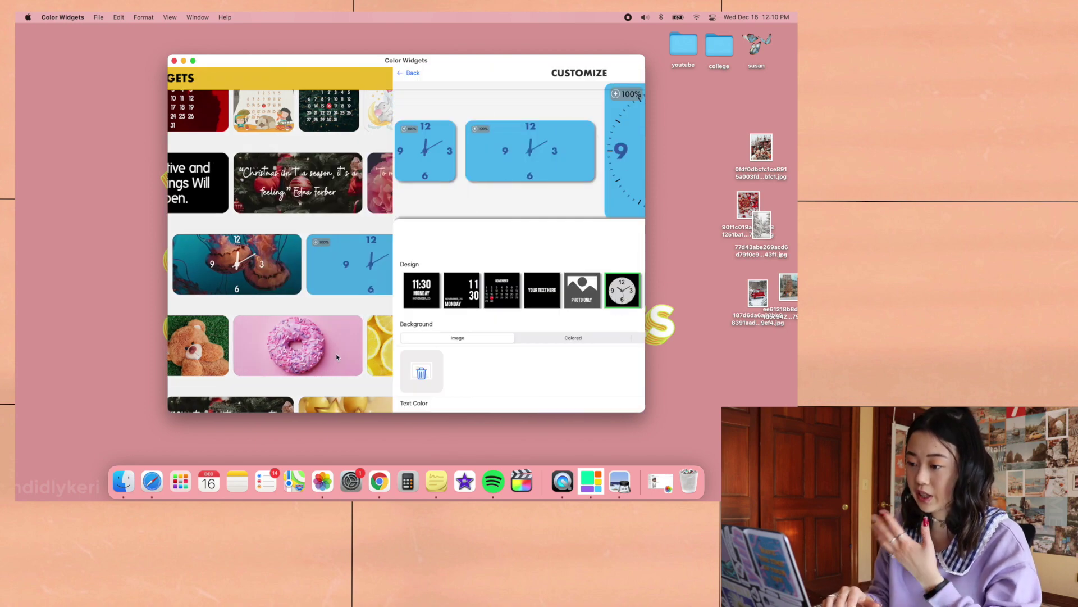
Switch the design to the monthly December calendar and set its text color to maroon
left_click(274, 282)
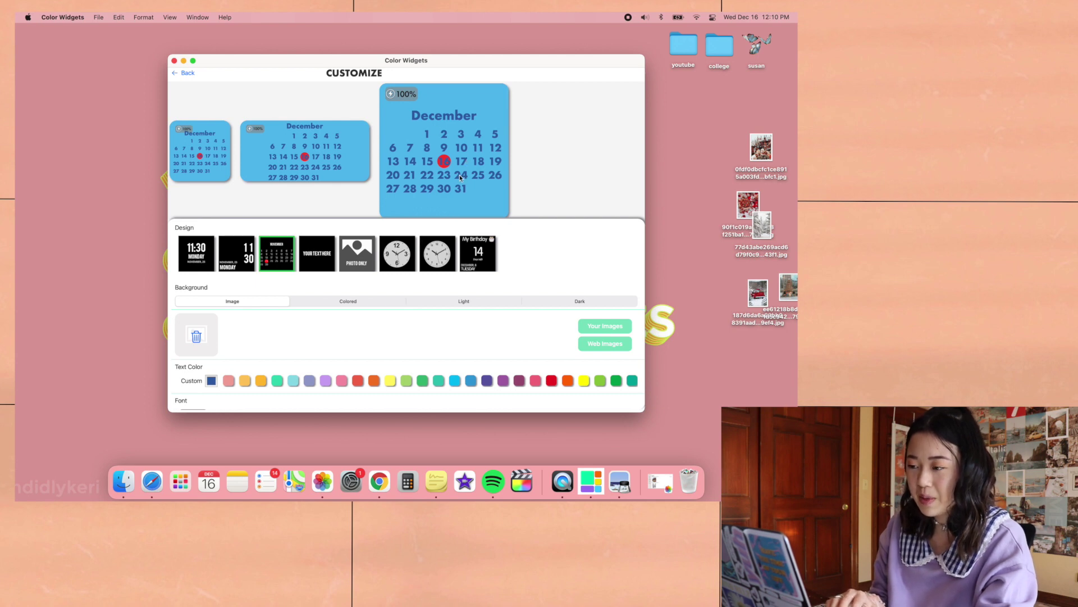
scroll(392, 342, "down", 3)
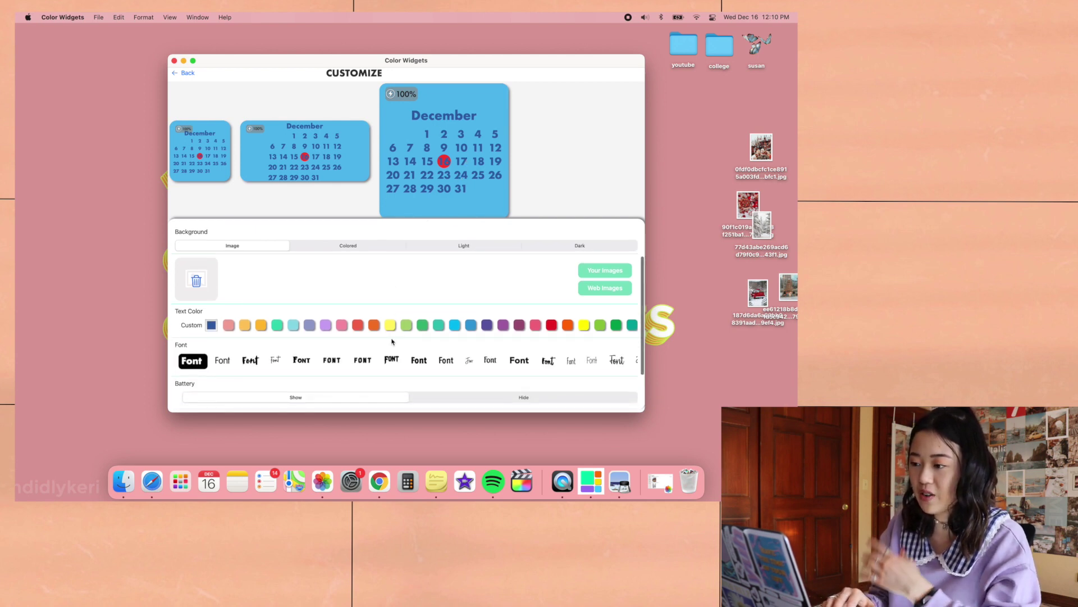
scroll(392, 341, "up", 3)
scroll(392, 342, "down", 3)
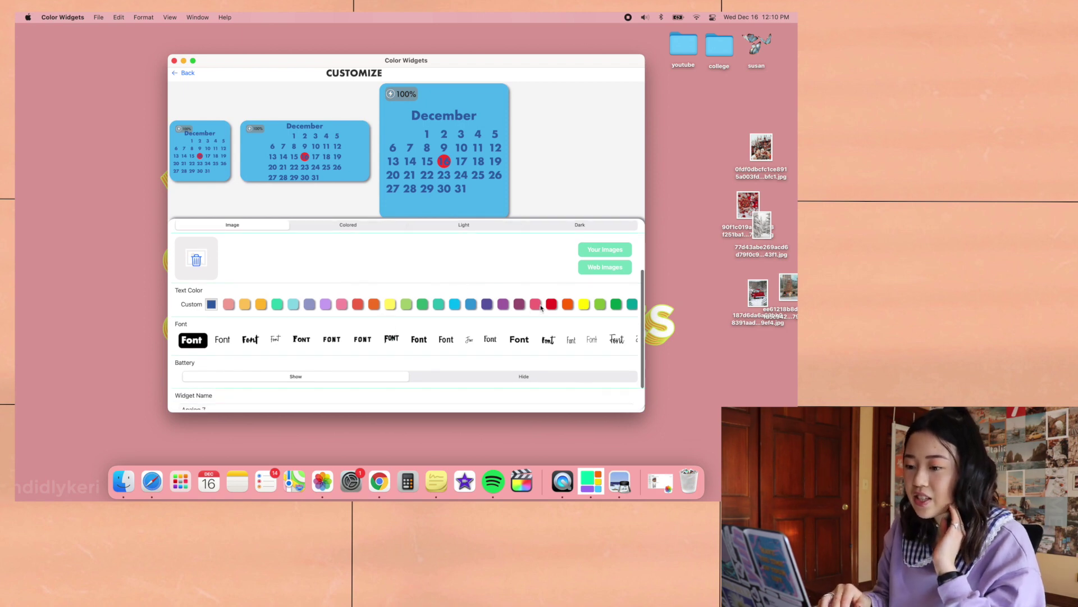
scroll(541, 306, "right", 10)
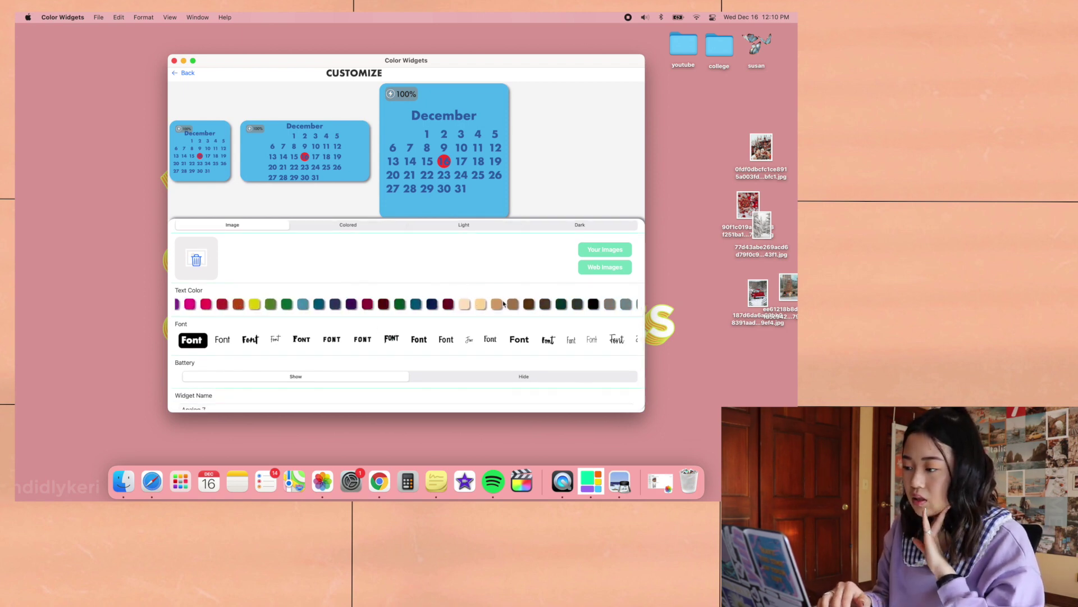
scroll(449, 306, "right", 3)
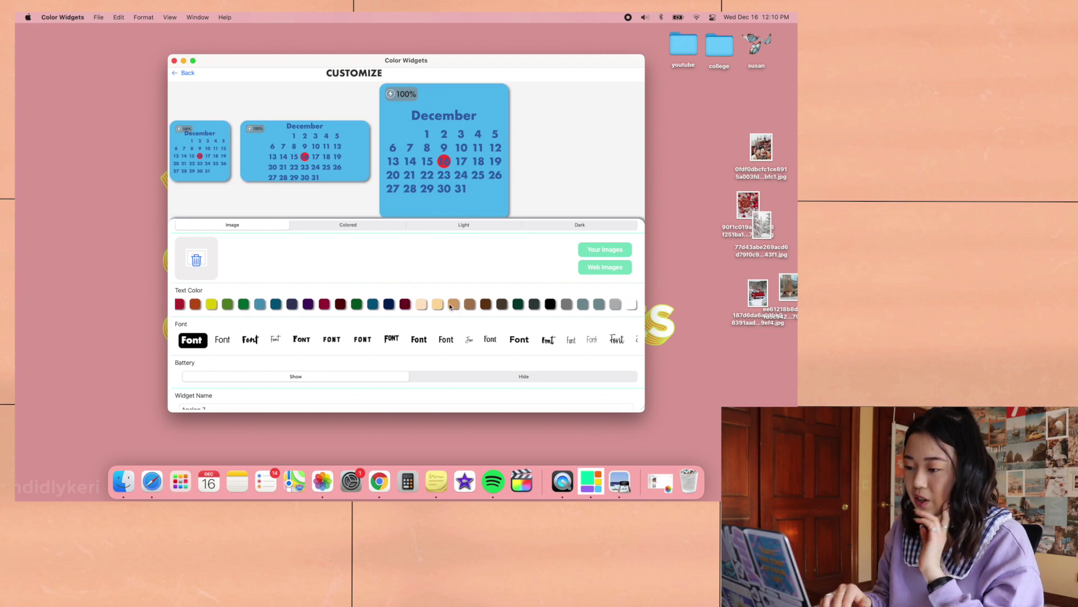
left_click(407, 304)
scroll(616, 317, "up", 3)
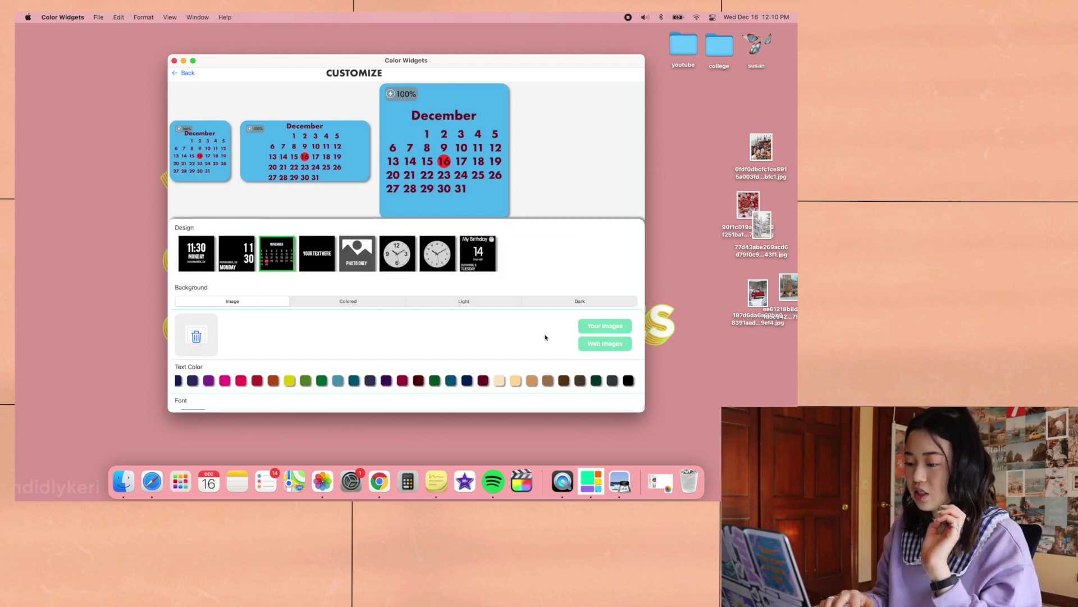
Check the imported snowy pine photo in Photos, then close Photos to choose a background image
left_click(330, 485)
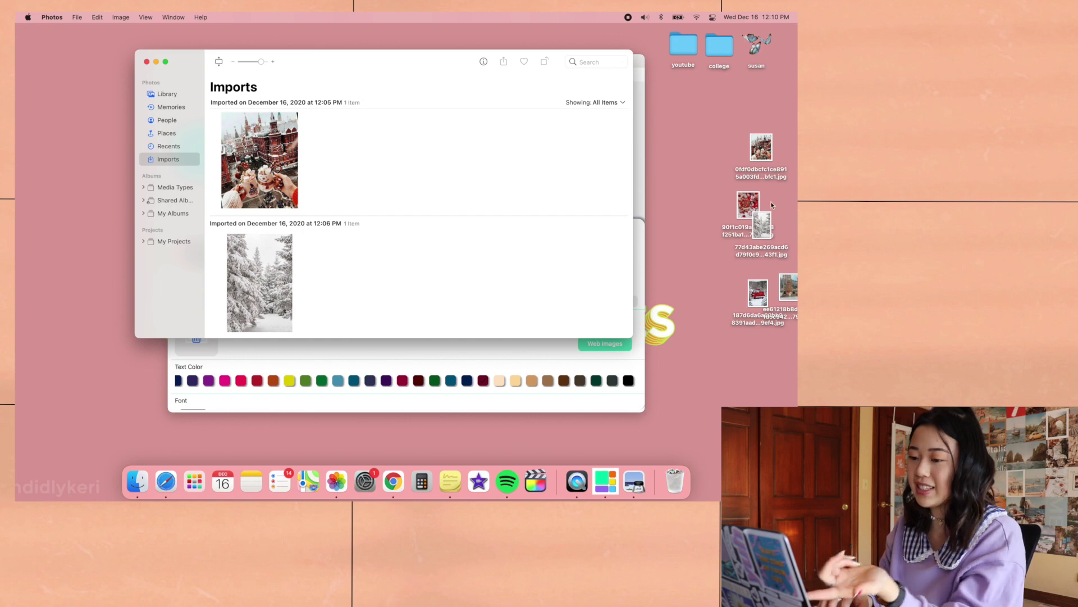
left_click_drag(763, 225, 695, 218)
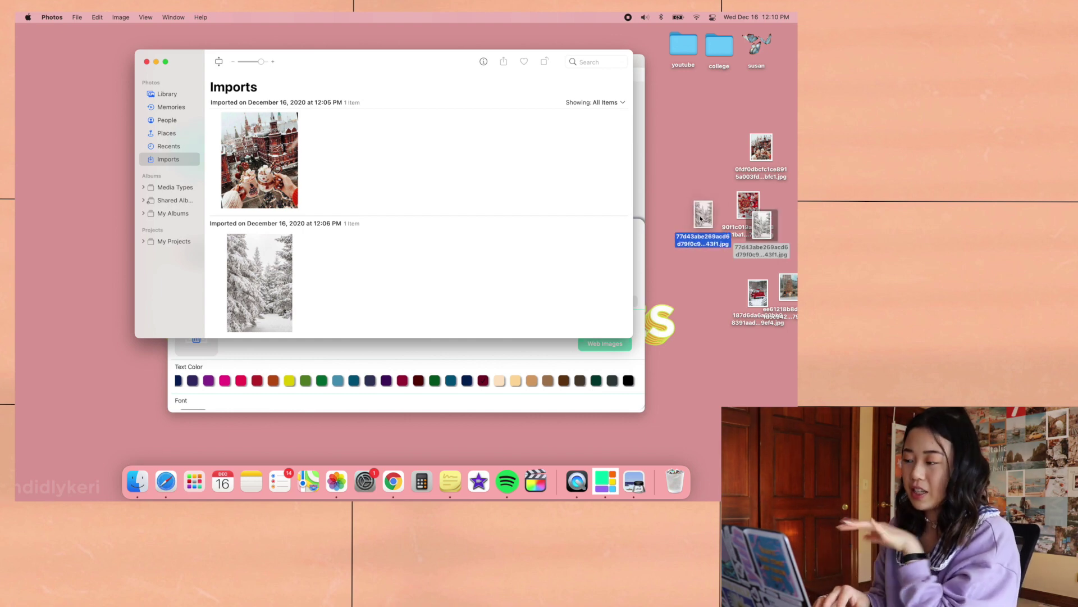
left_click_drag(701, 219, 715, 244)
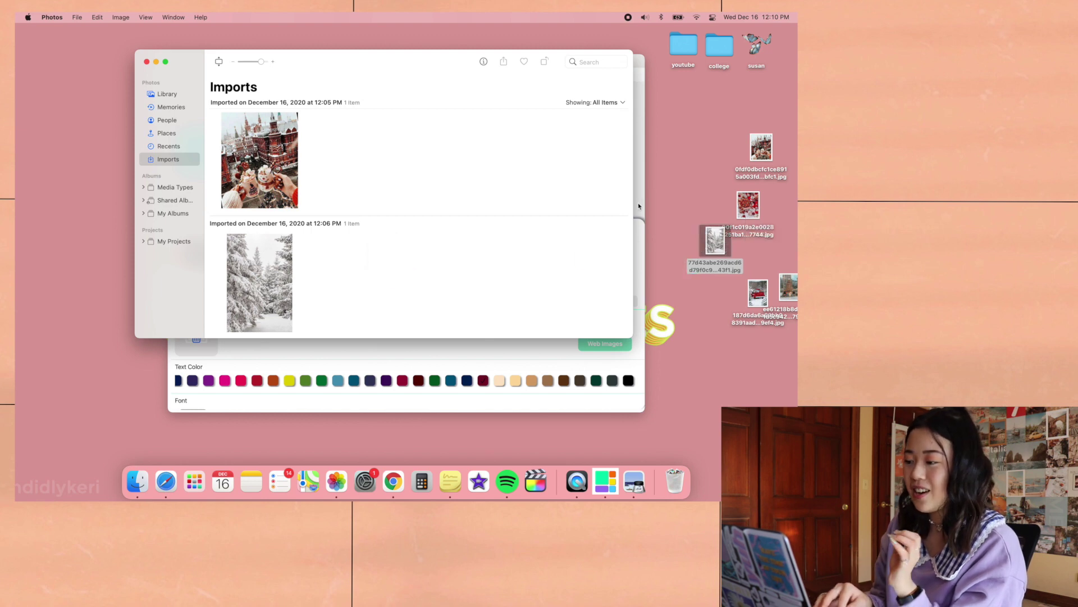
left_click(146, 61)
left_click(605, 326)
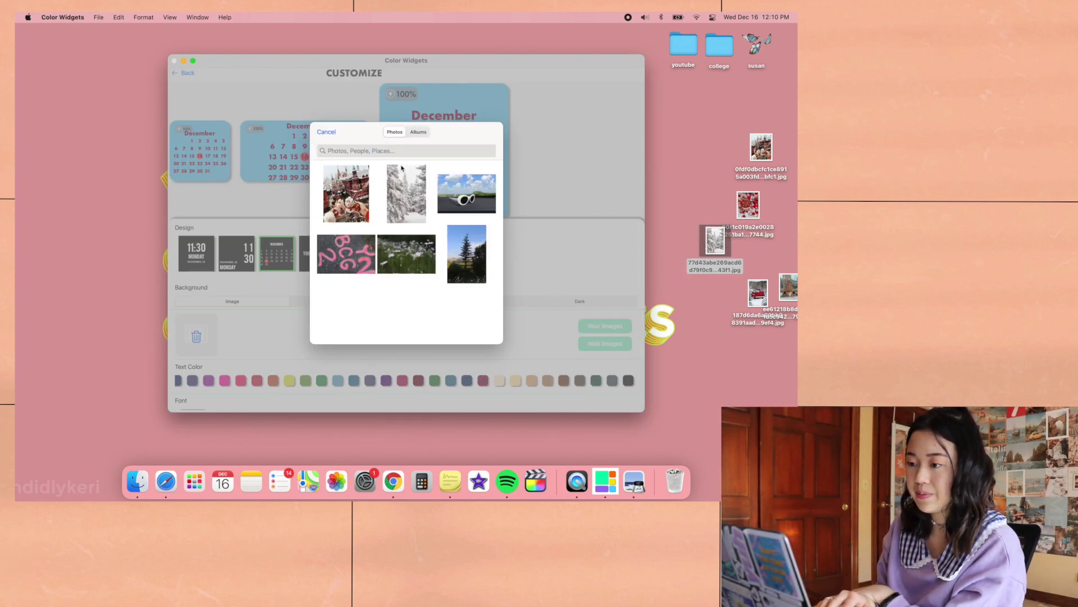
Give the calendar the snowy trees photo background and a script font, saving it as Analog 7
left_click(403, 202)
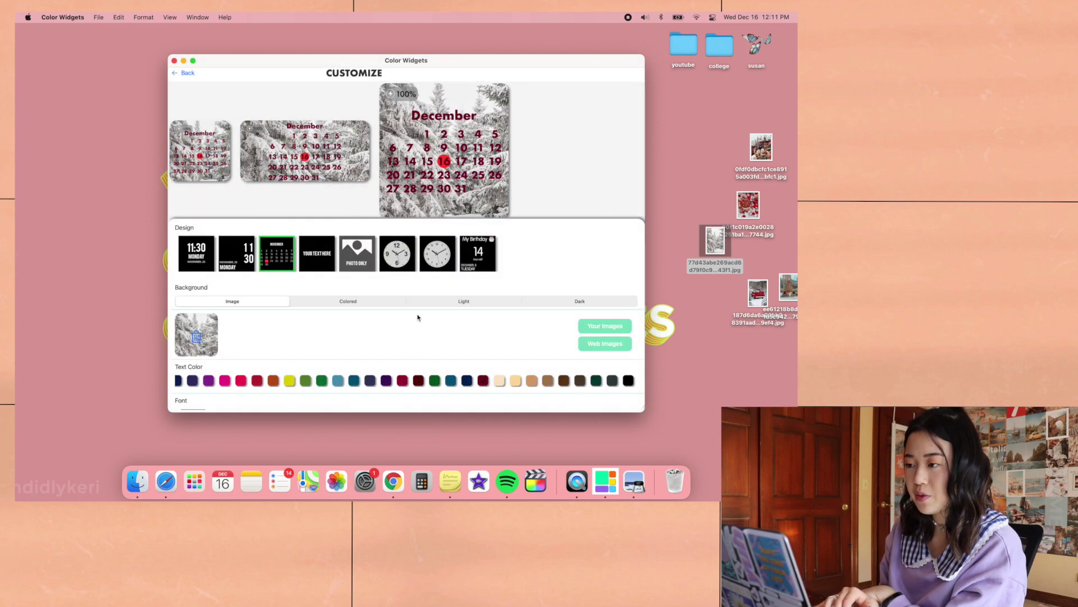
scroll(548, 296, "down", 3)
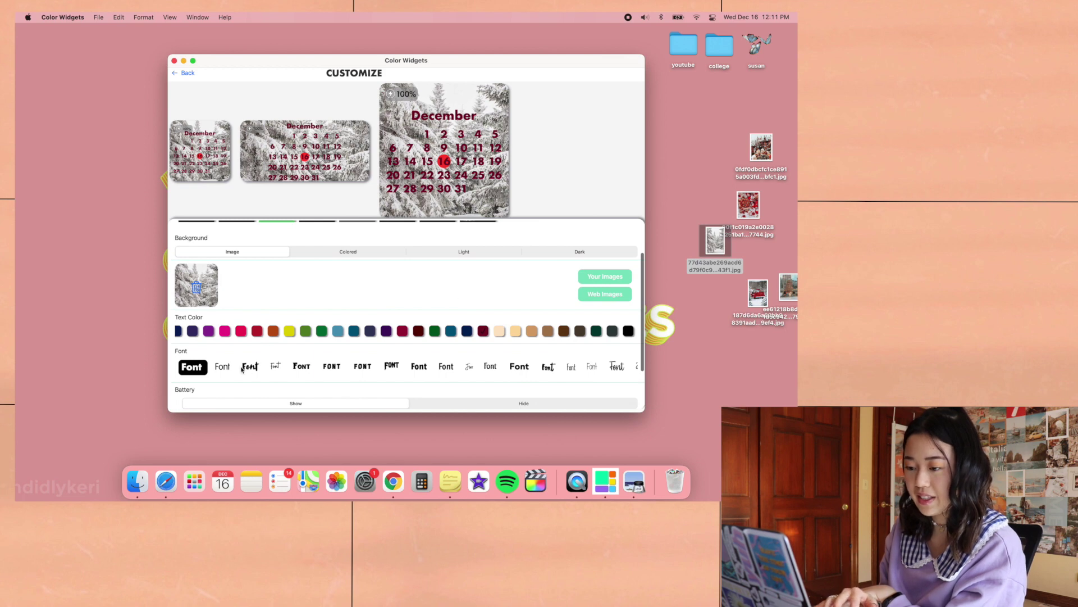
left_click(260, 368)
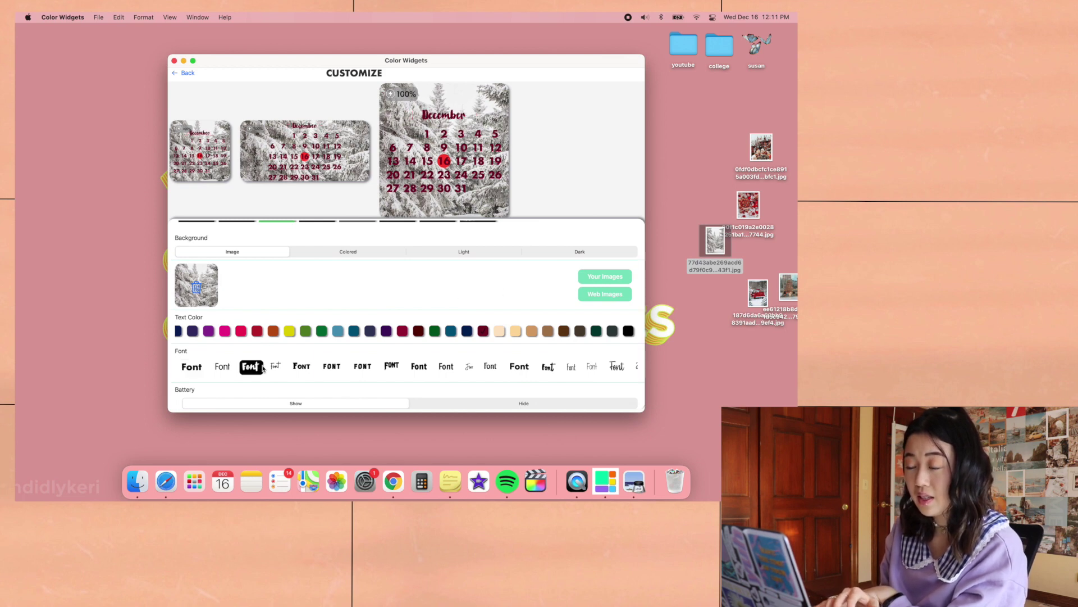
scroll(484, 351, "down", 4)
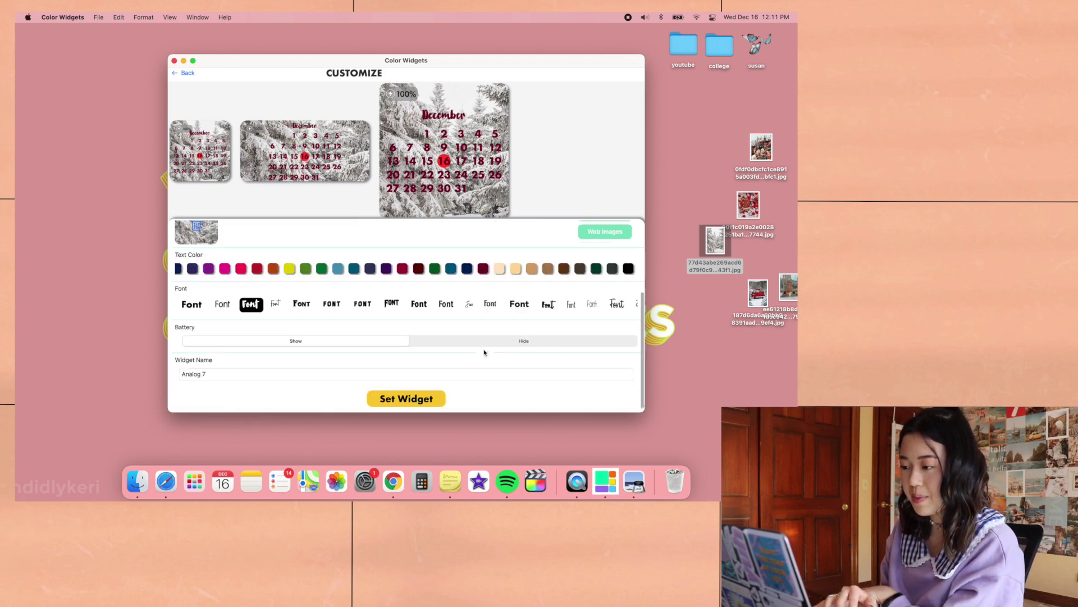
left_click(429, 401)
Add the medium-size Color Widgets calendar to Notification Center
left_click(776, 15)
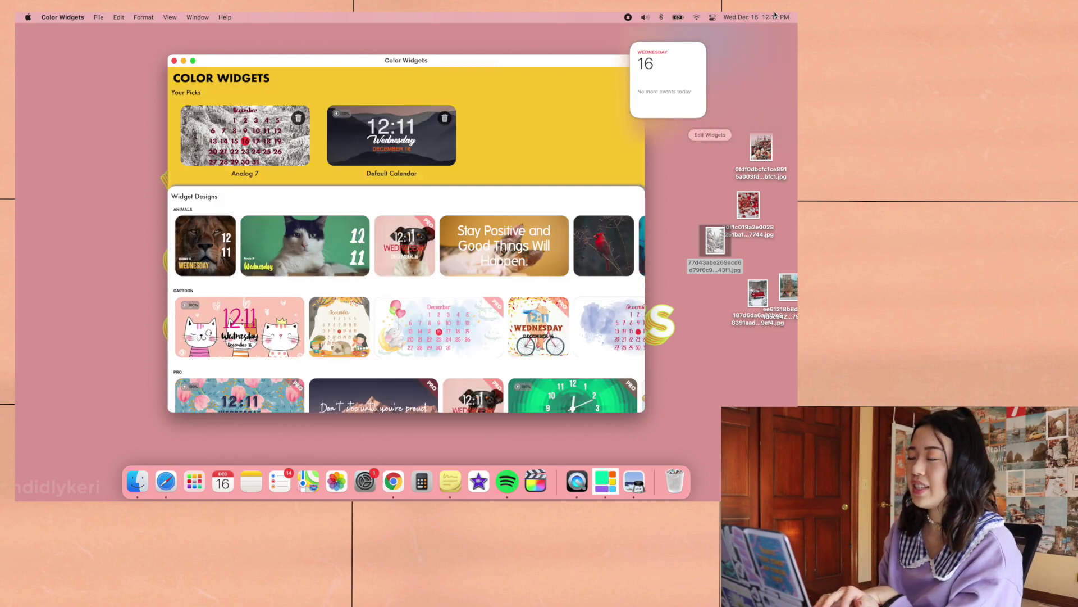
left_click(708, 136)
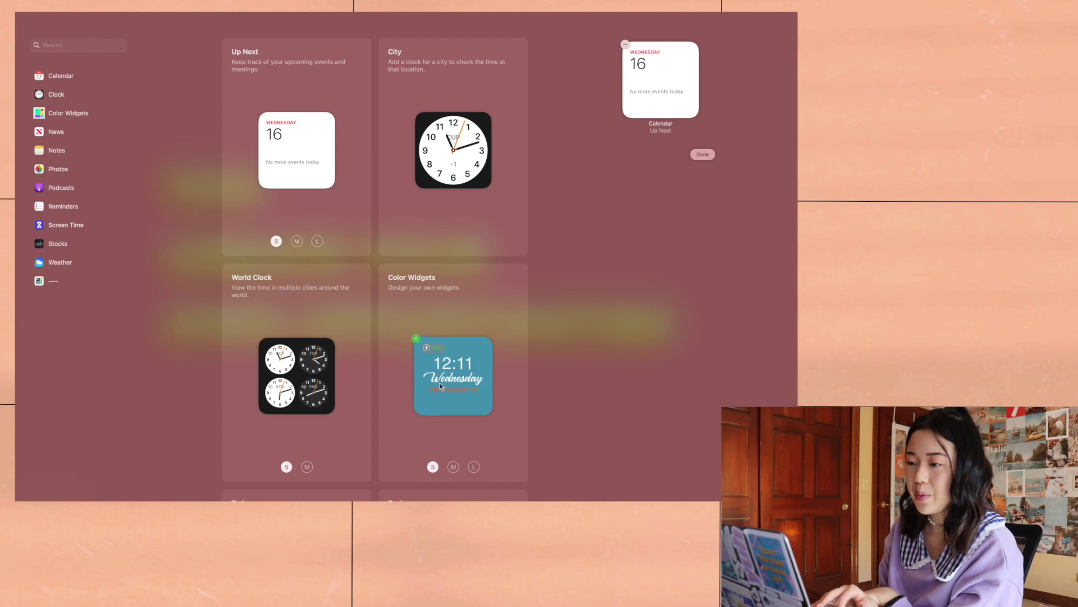
scroll(440, 382, "down", 3)
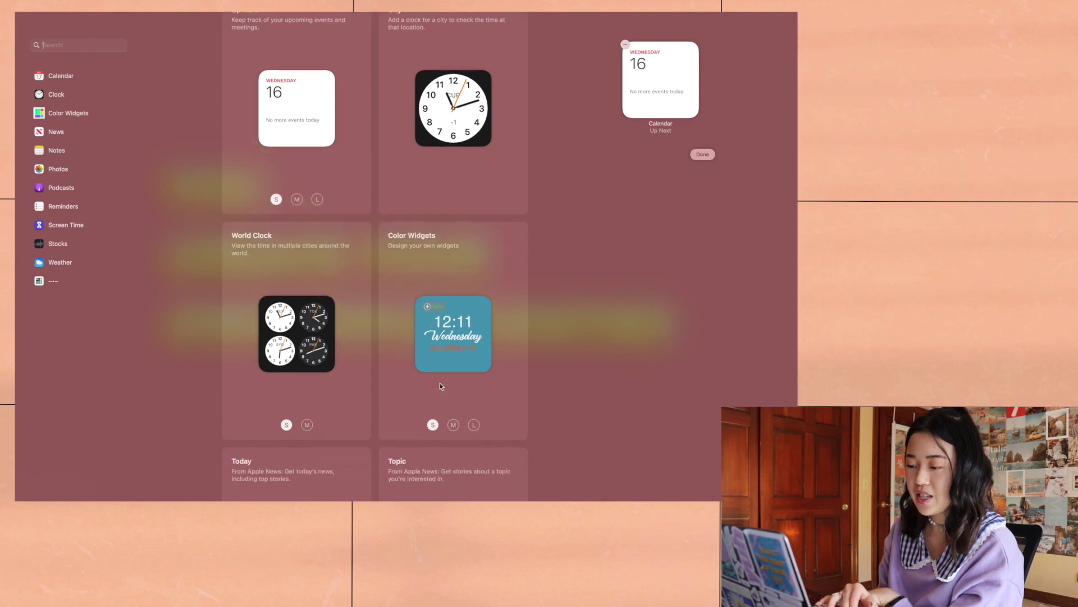
left_click(454, 424)
mouse_move(512, 355)
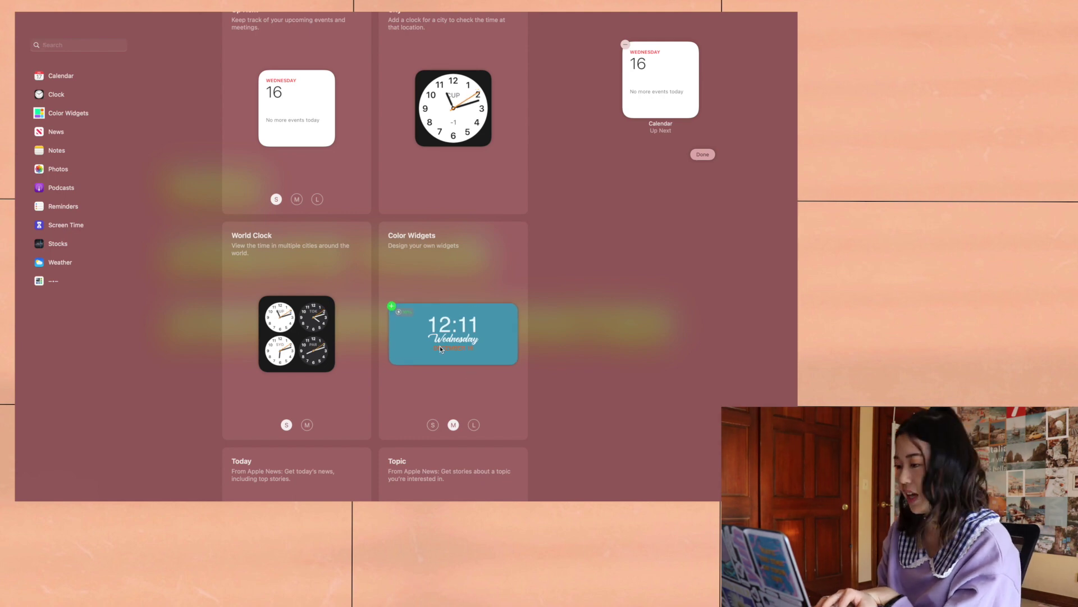
left_click_drag(440, 345, 725, 168)
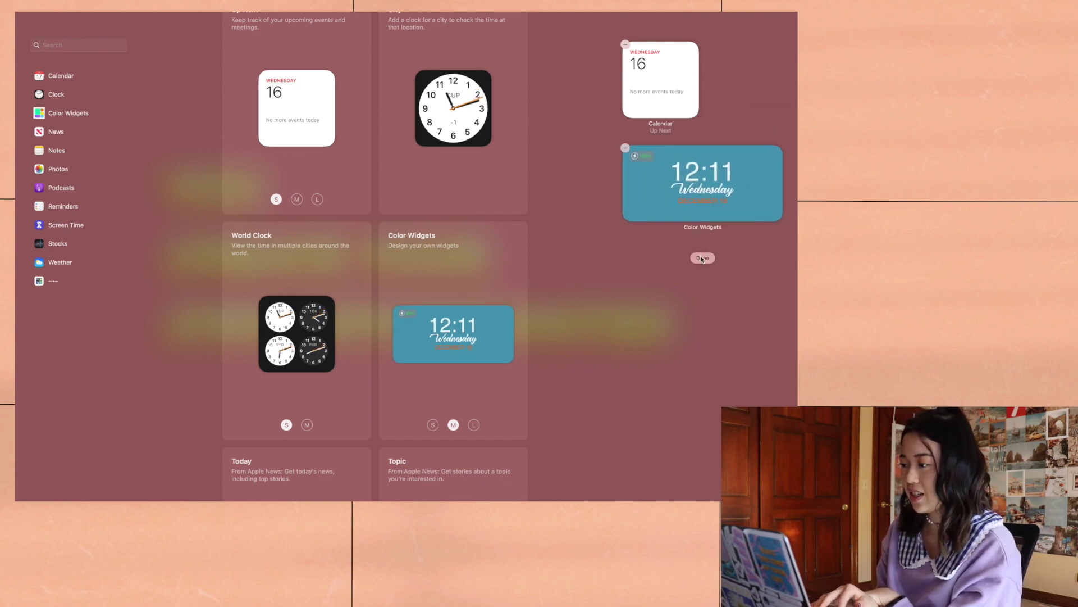
left_click(702, 256)
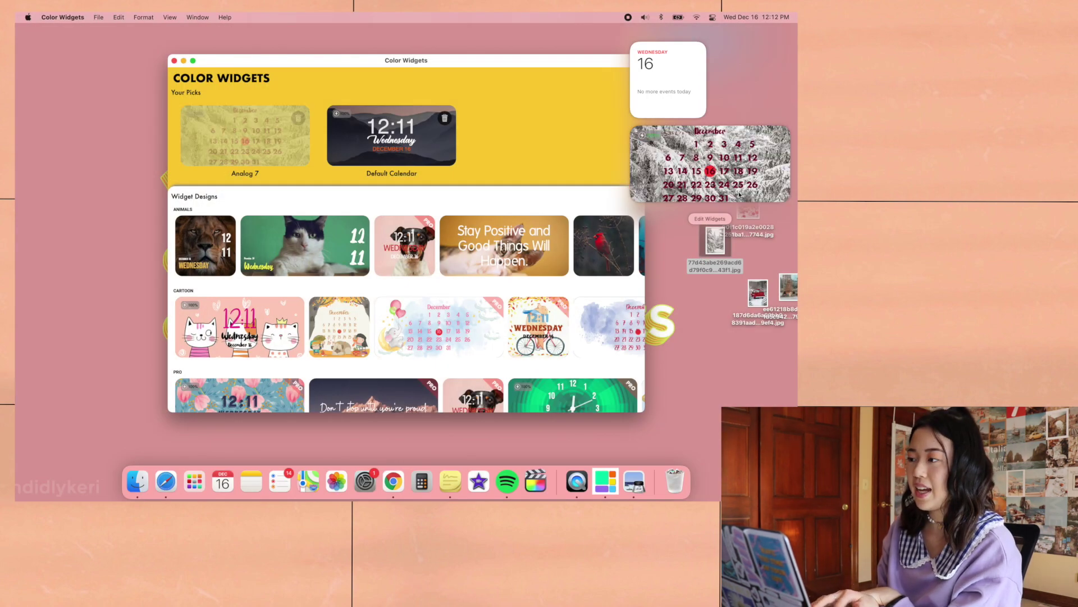
Remove the Calendar Up Next widget from Notification Center, then bring up Launchpad
left_click(723, 176)
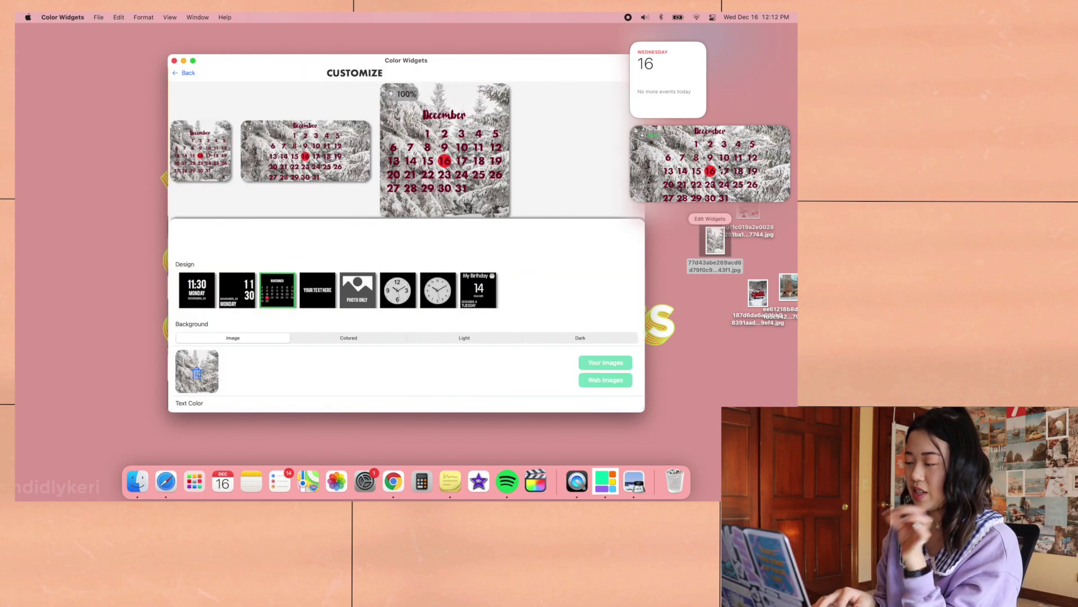
left_click(710, 219)
left_click(625, 44)
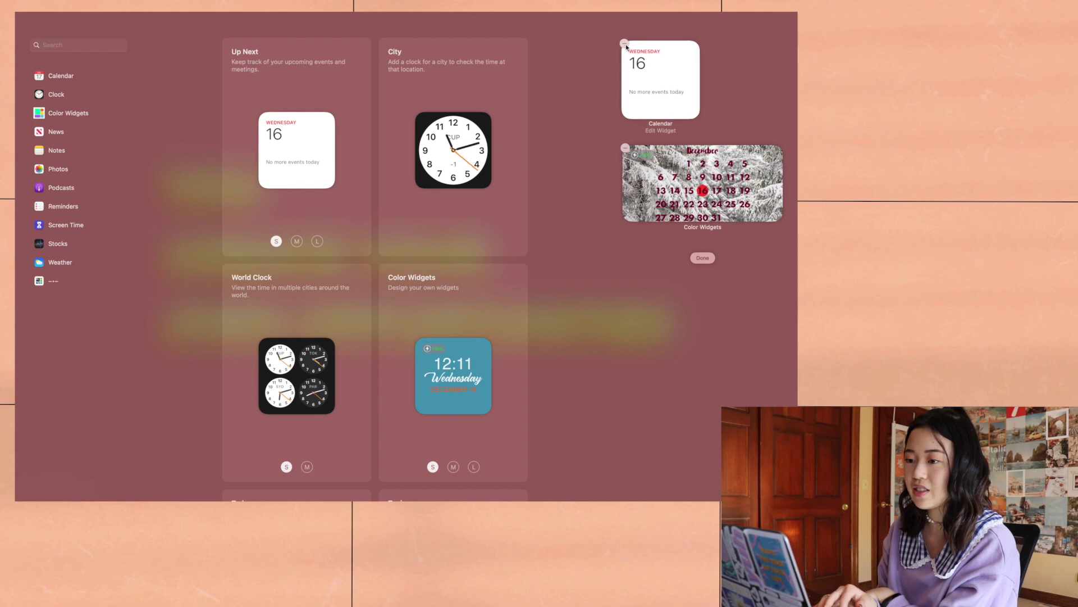
left_click(703, 155)
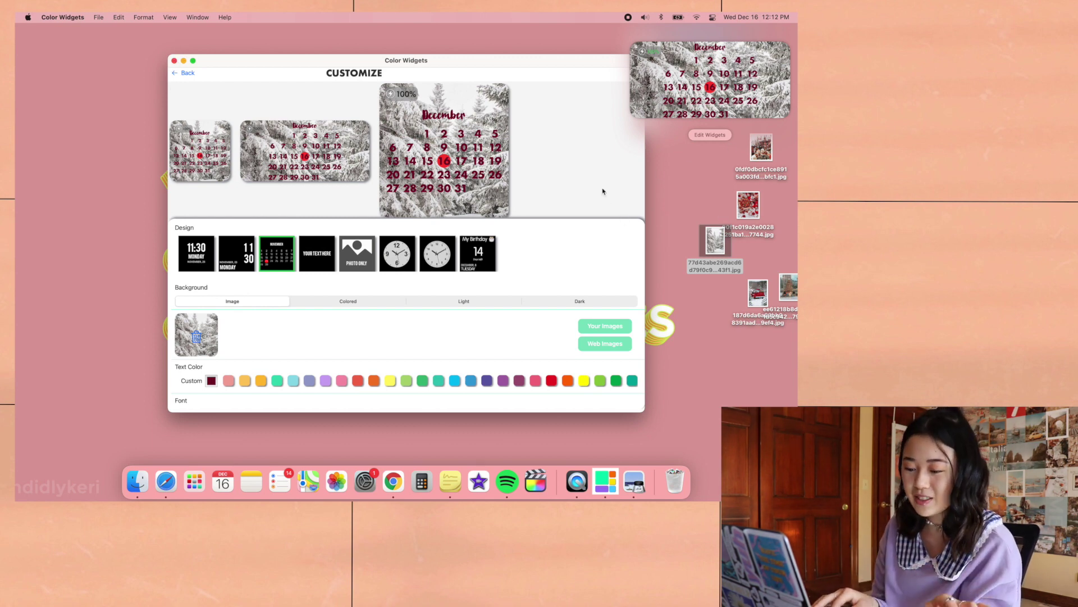
left_click(174, 63)
left_click(194, 482)
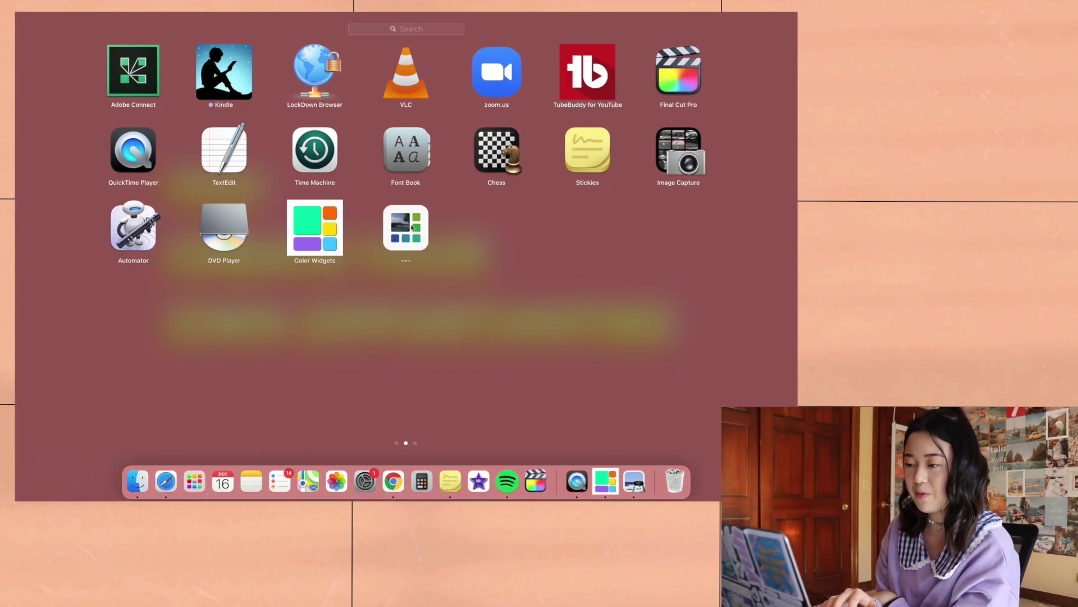
Launch Dash Dot Dash from Launchpad and add a new widget named Widget 1
left_click(411, 226)
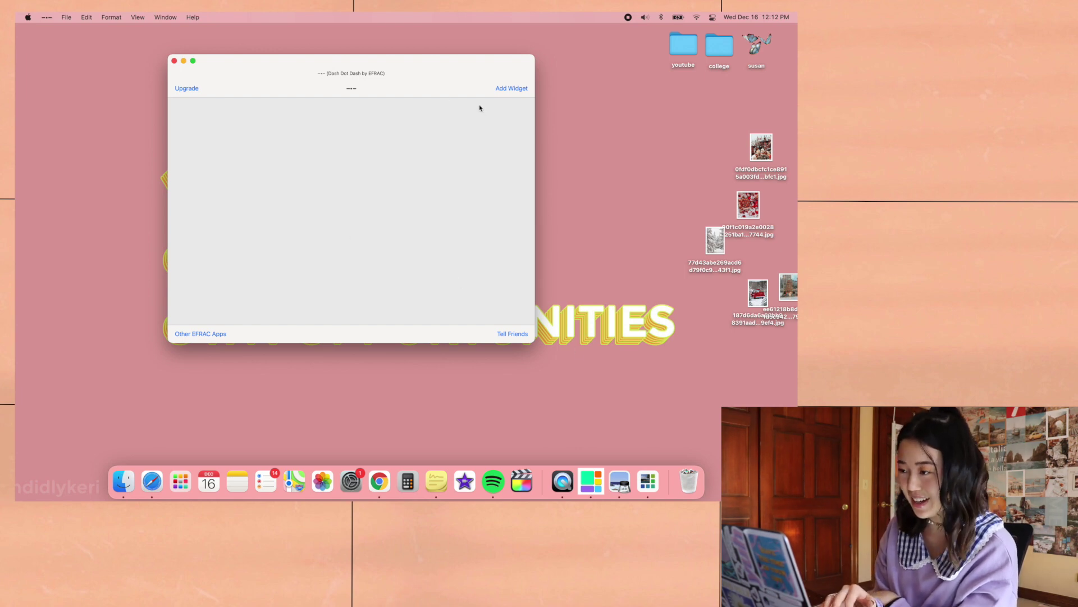
left_click(500, 91)
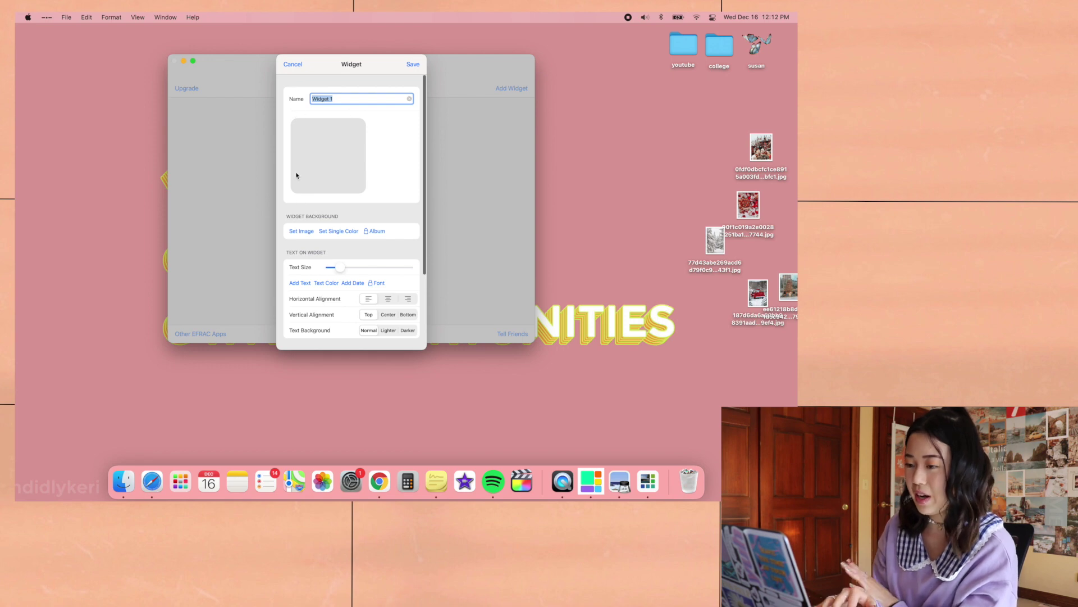
Import the cookies, red-truck and New York tree desktop images into Photos, then close Photos
left_click(322, 481)
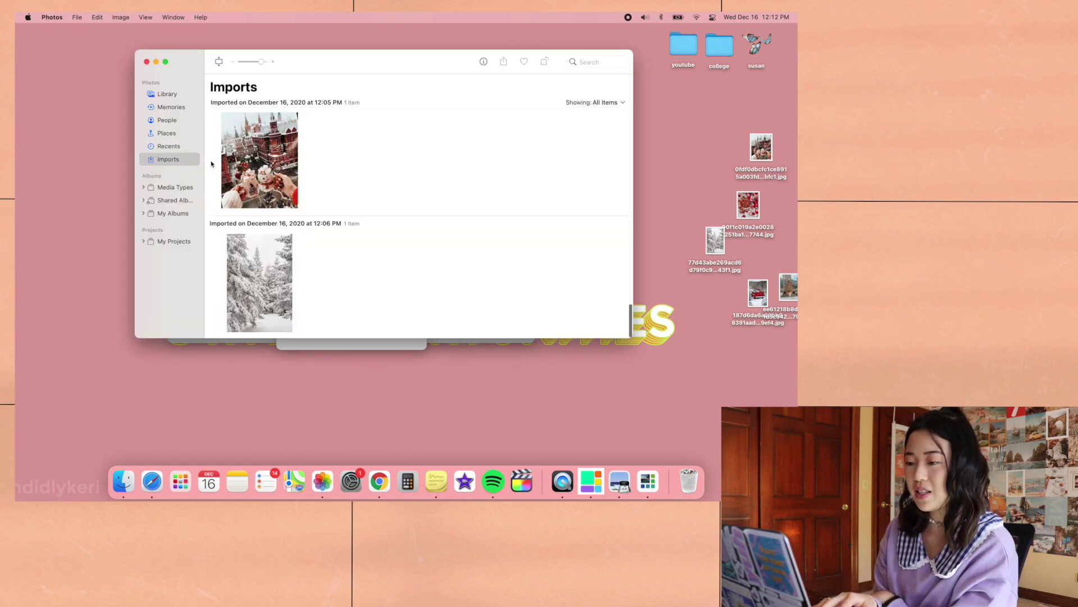
left_click_drag(748, 205, 405, 291)
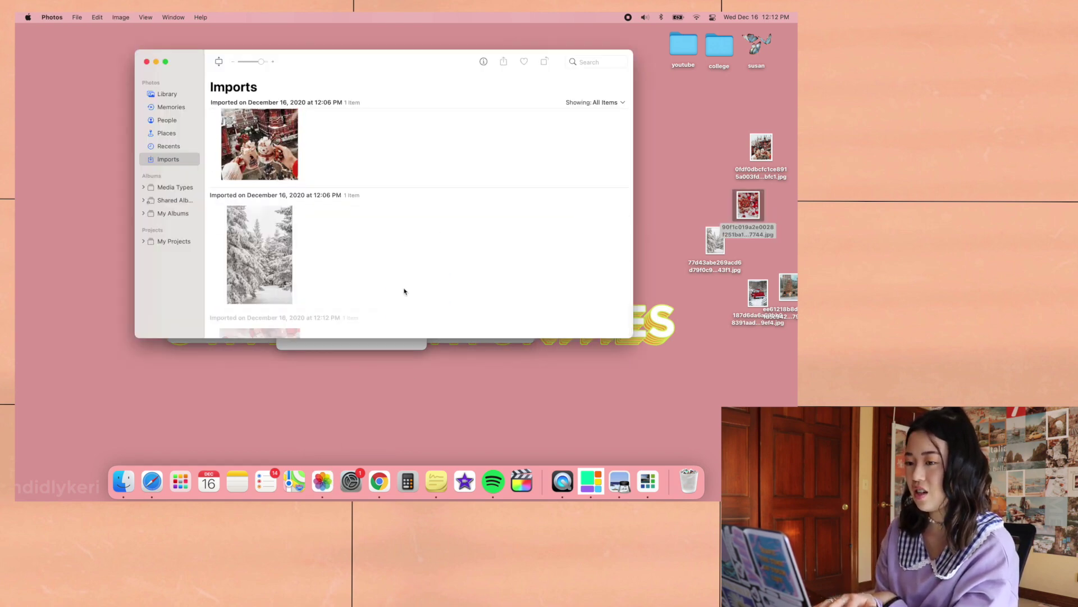
left_click_drag(757, 298, 554, 287)
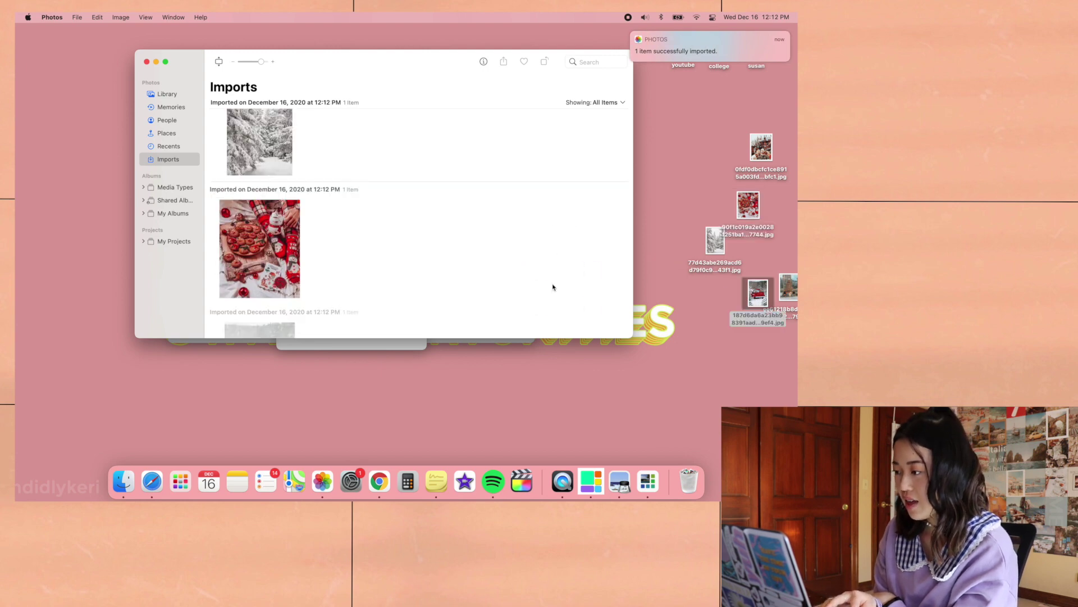
left_click(789, 292)
left_click_drag(790, 295, 395, 284)
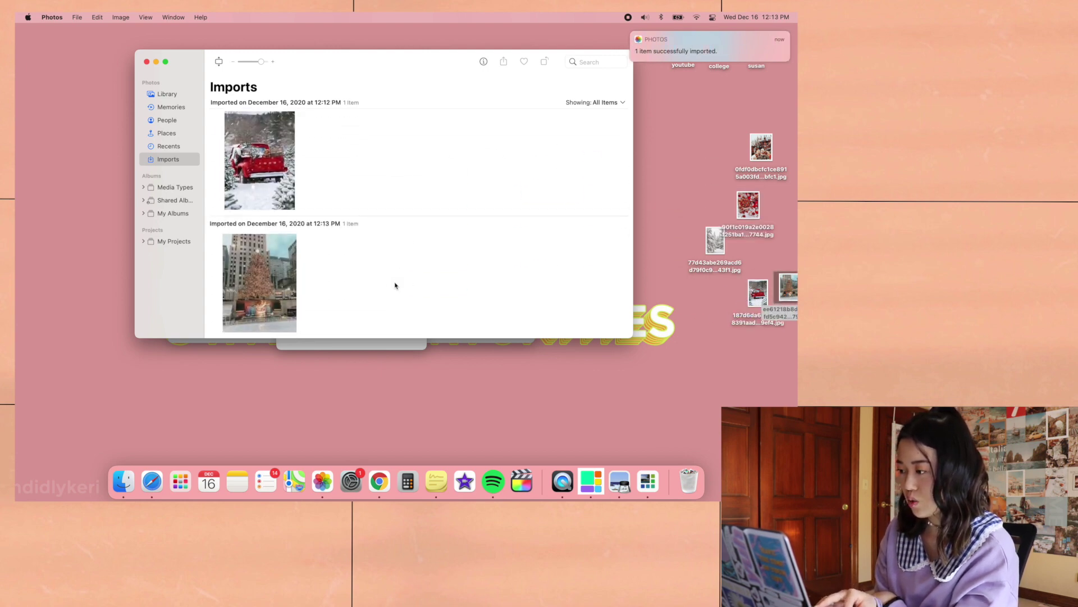
left_click(147, 62)
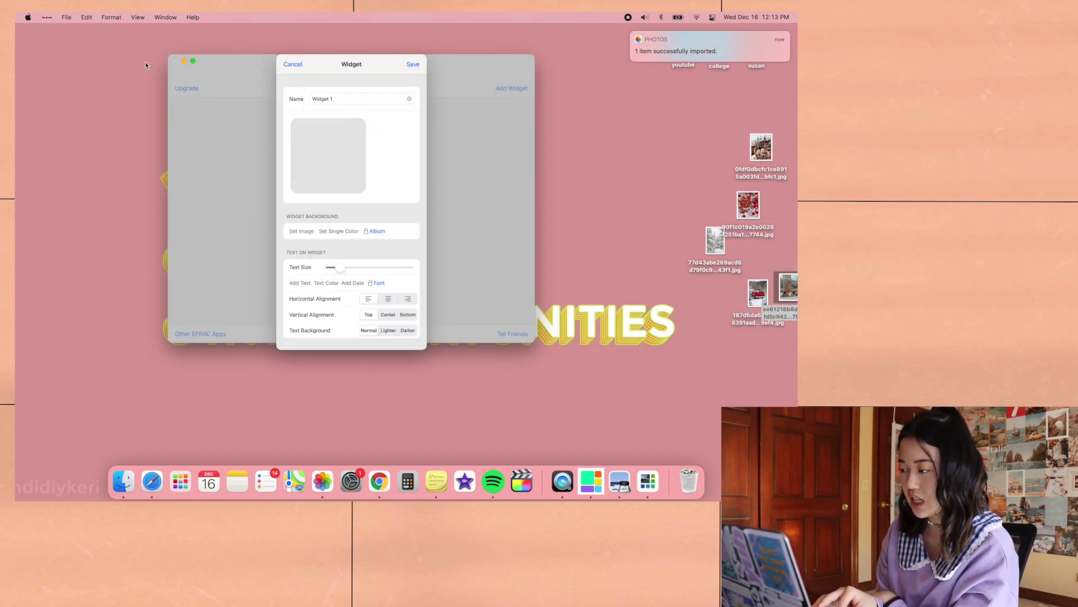
Save Widget 1 with the Christmas tree photo as background, then save Widget 2 with its photo
left_click(302, 231)
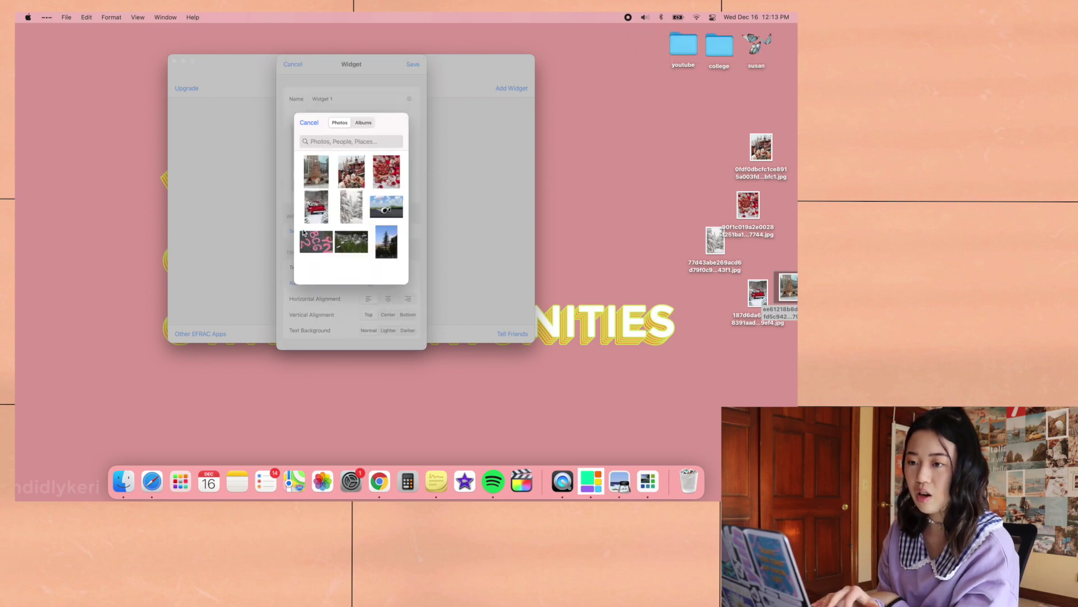
left_click(321, 179)
scroll(382, 197, "down", 5)
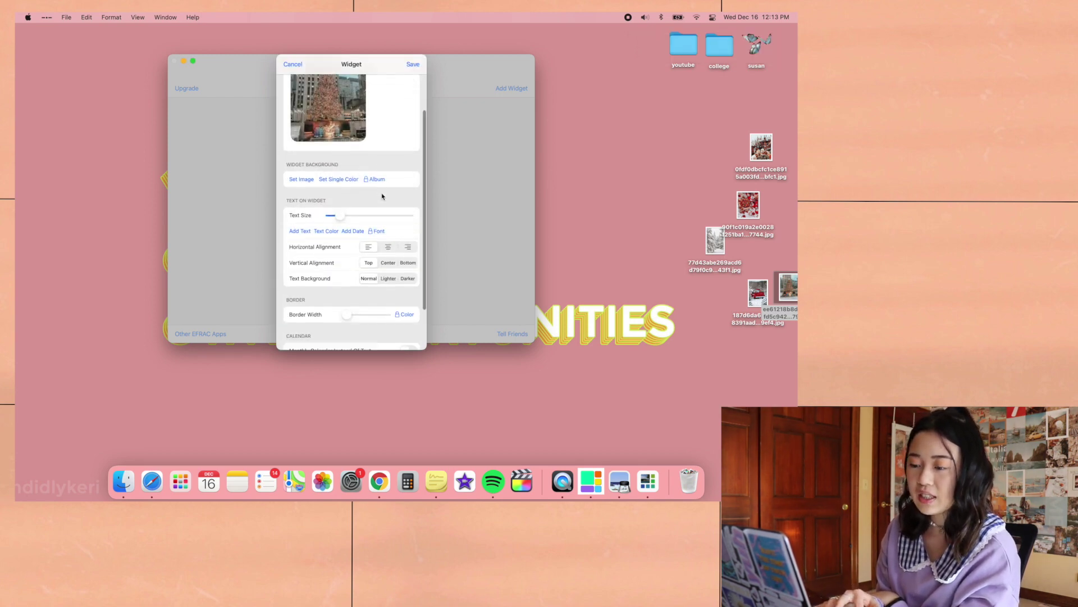
scroll(383, 196, "up", 5)
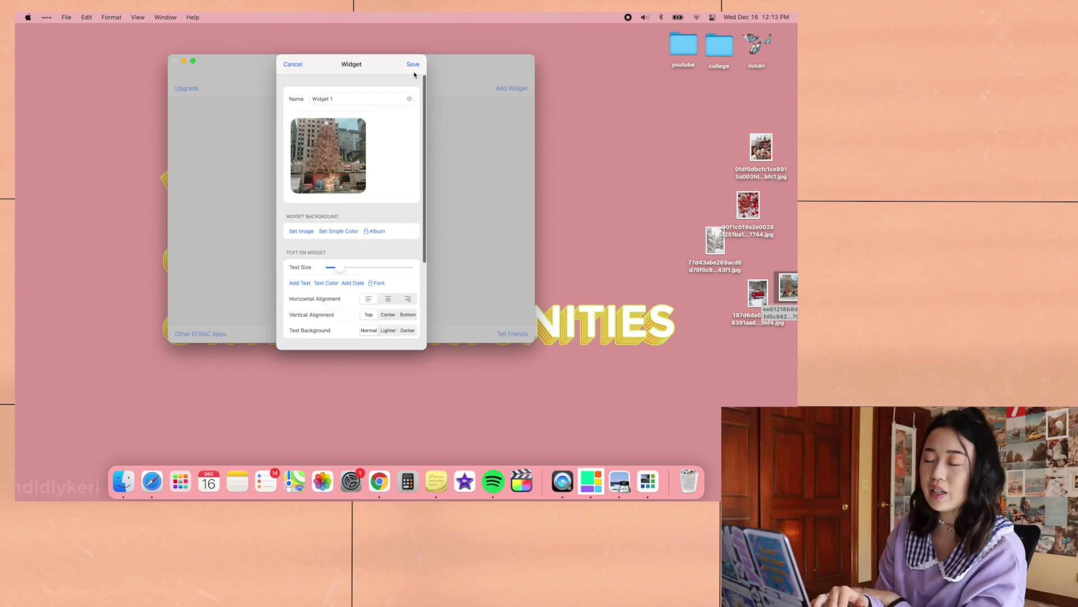
left_click(414, 65)
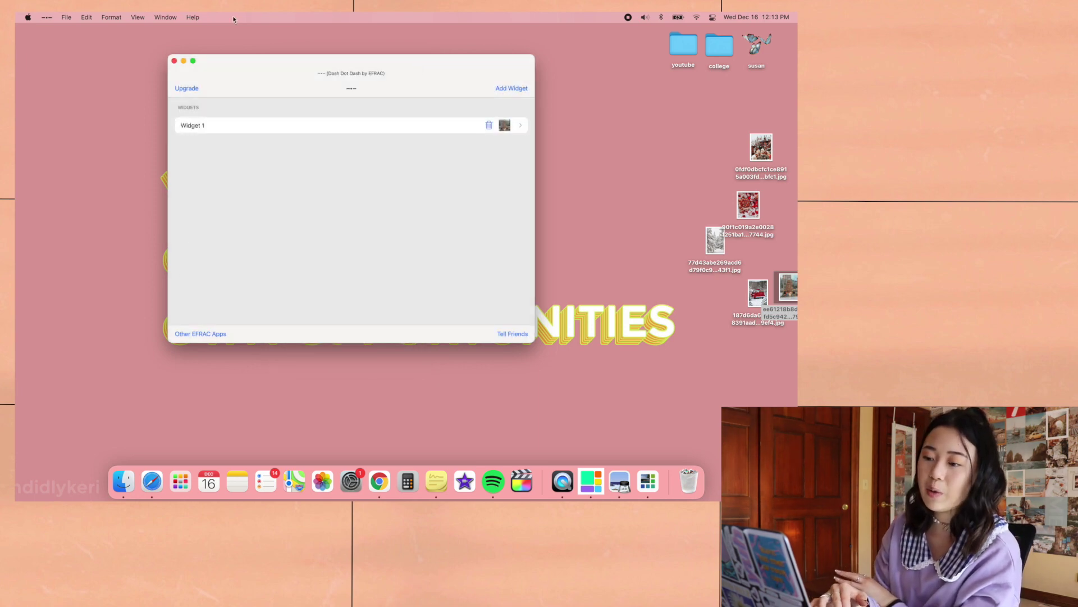
left_click(511, 89)
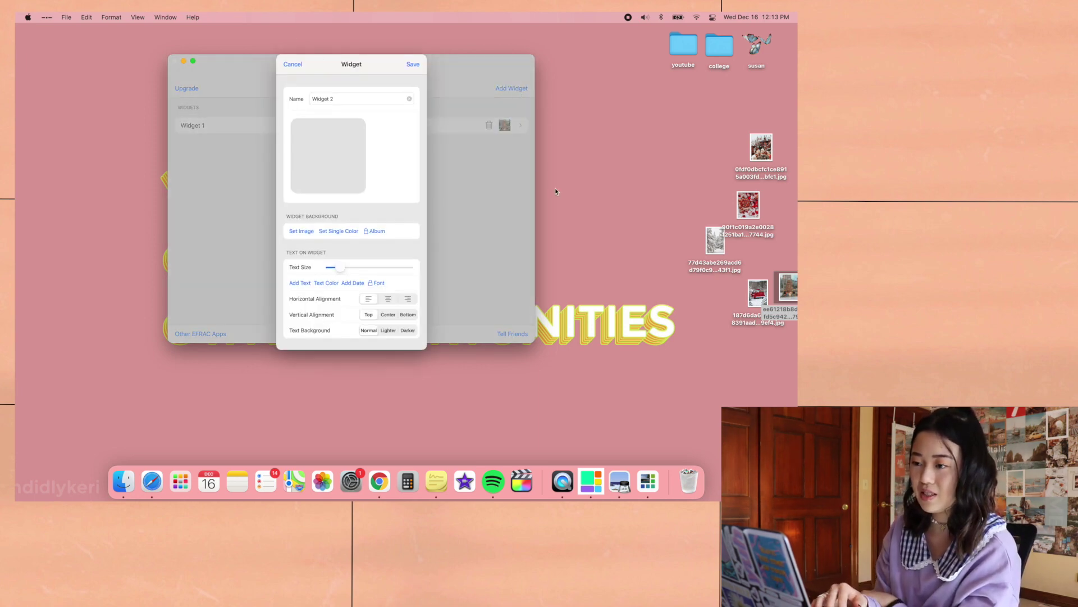
left_click(413, 64)
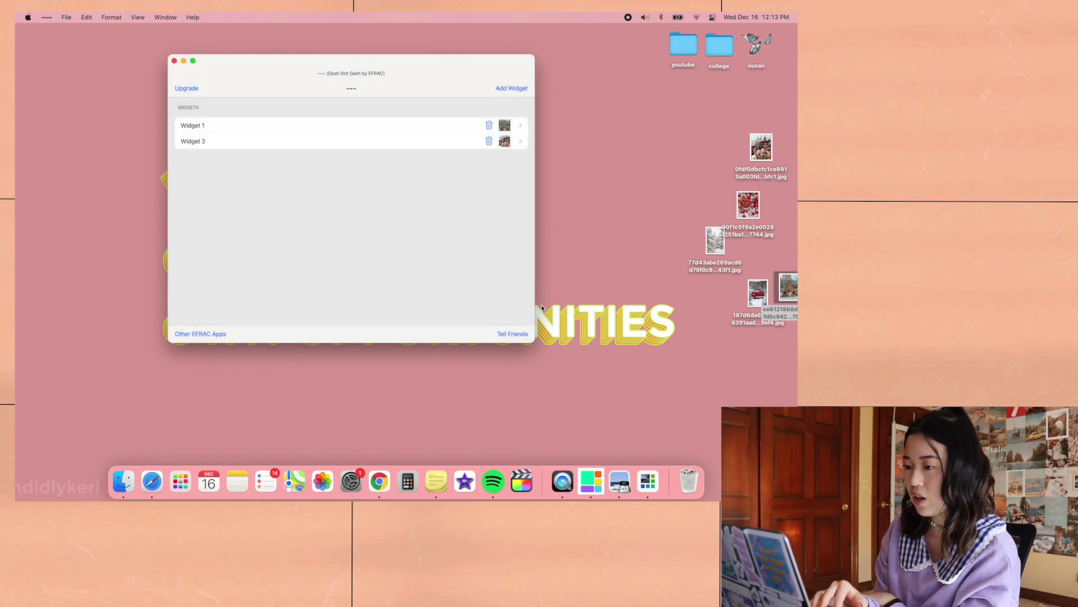
Save Widget 3 with a dropped-in red desktop photo and Widget 4 with the red-truck photo
left_click(508, 89)
left_click_drag(748, 205, 348, 157)
left_click(413, 65)
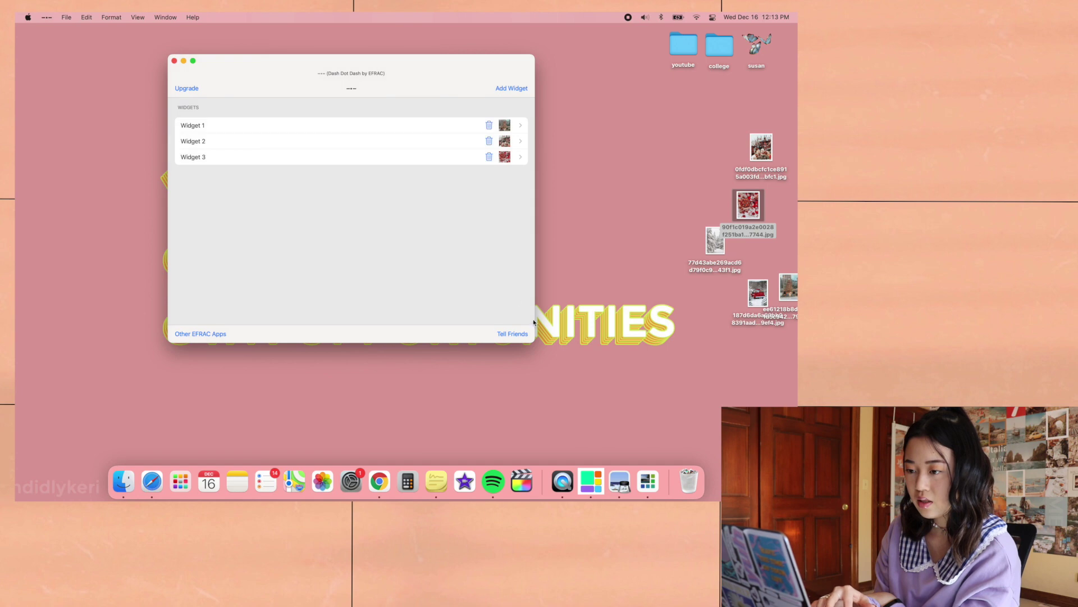
left_click(521, 90)
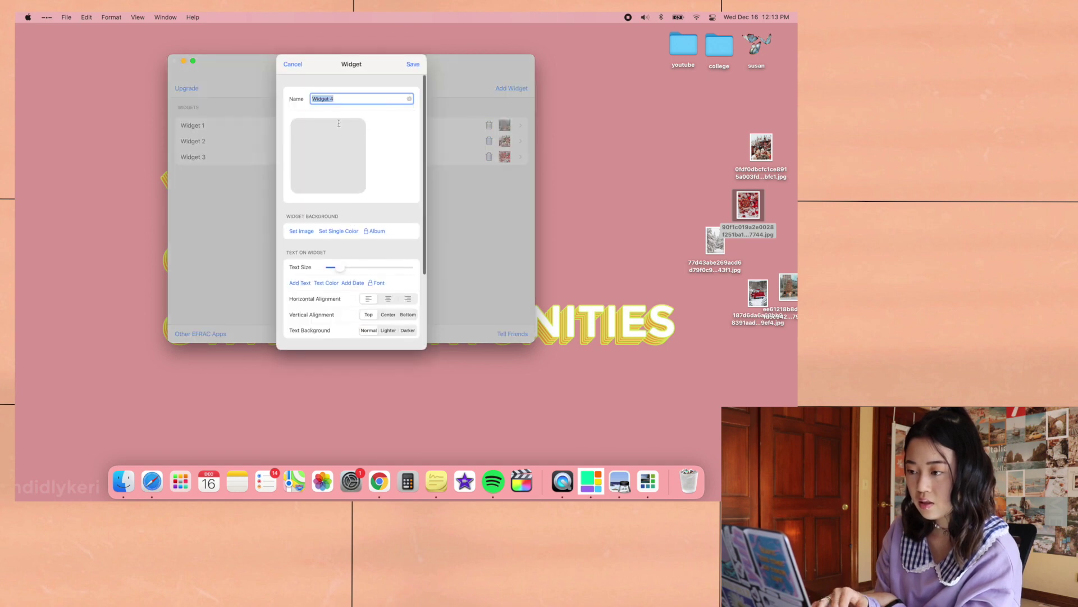
left_click(309, 231)
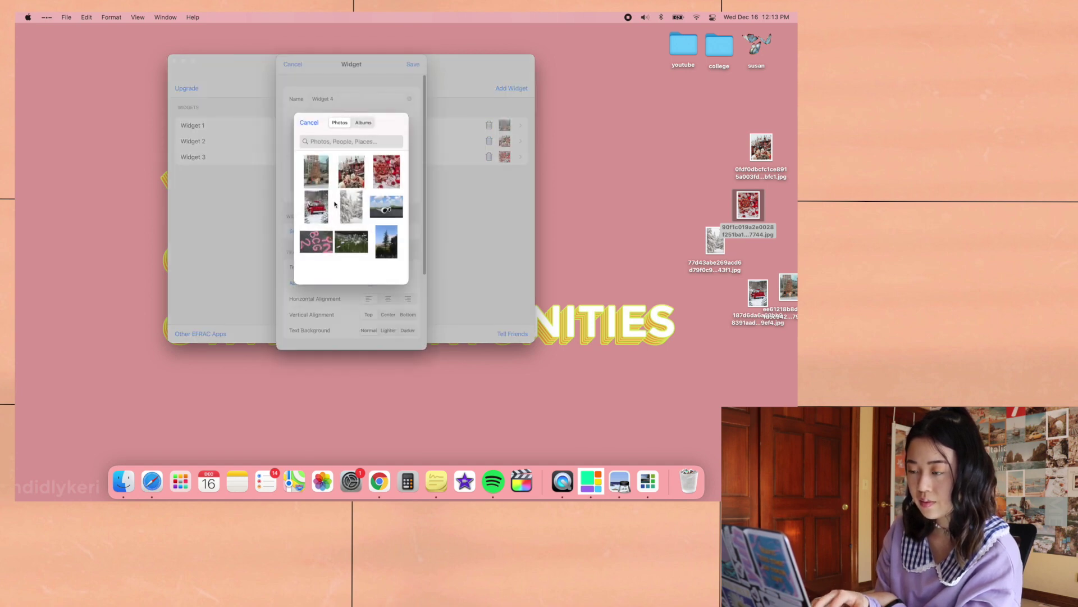
left_click(327, 210)
left_click(413, 64)
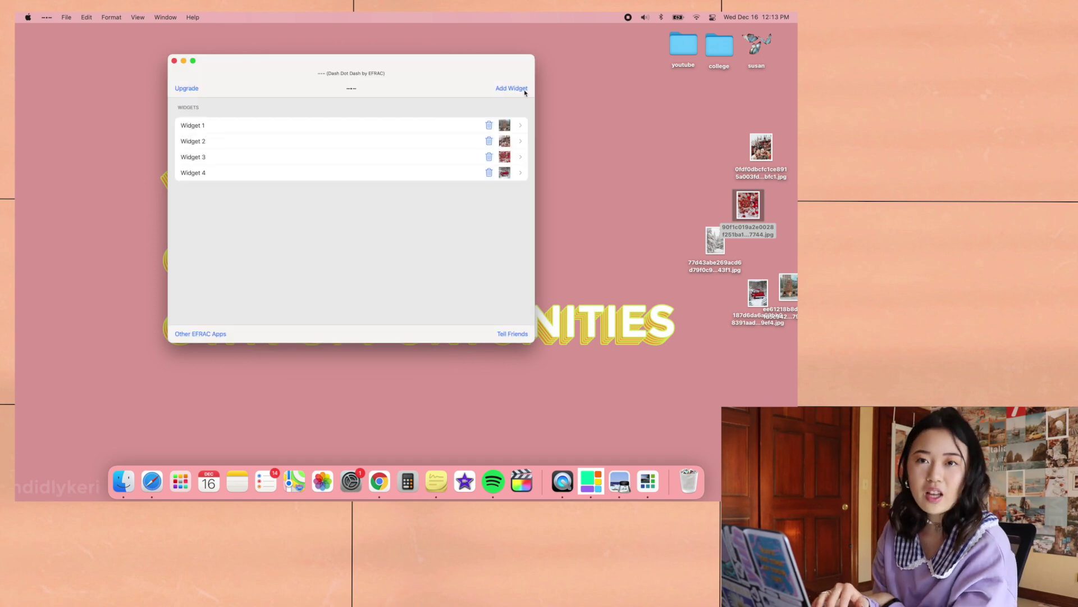
left_click(772, 15)
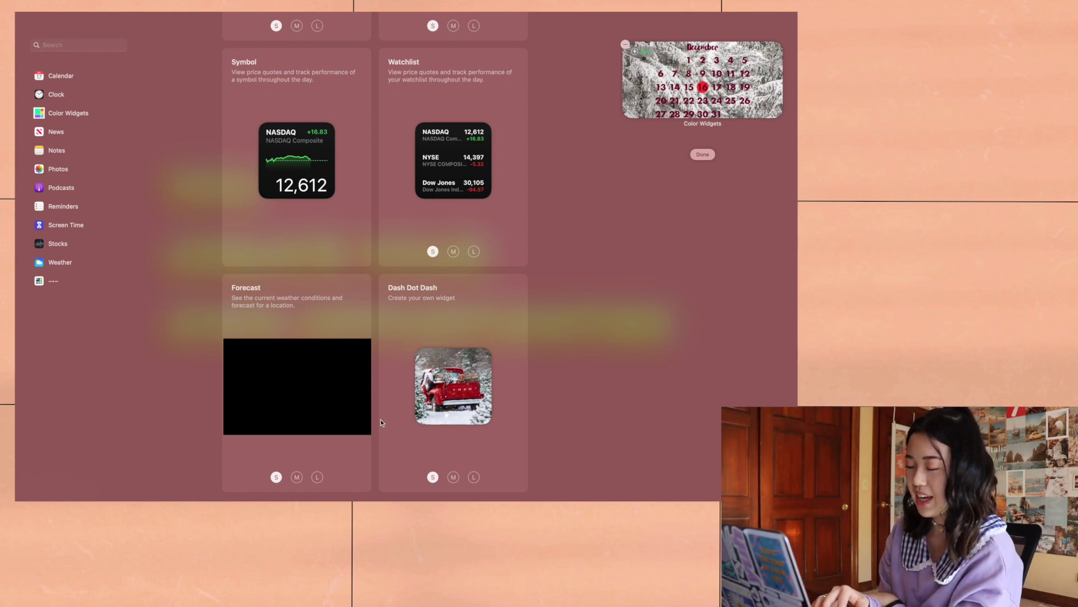
Add two Dash Dot Dash widgets to Notification Center and set the top-right one to Widget 1
left_click(453, 406)
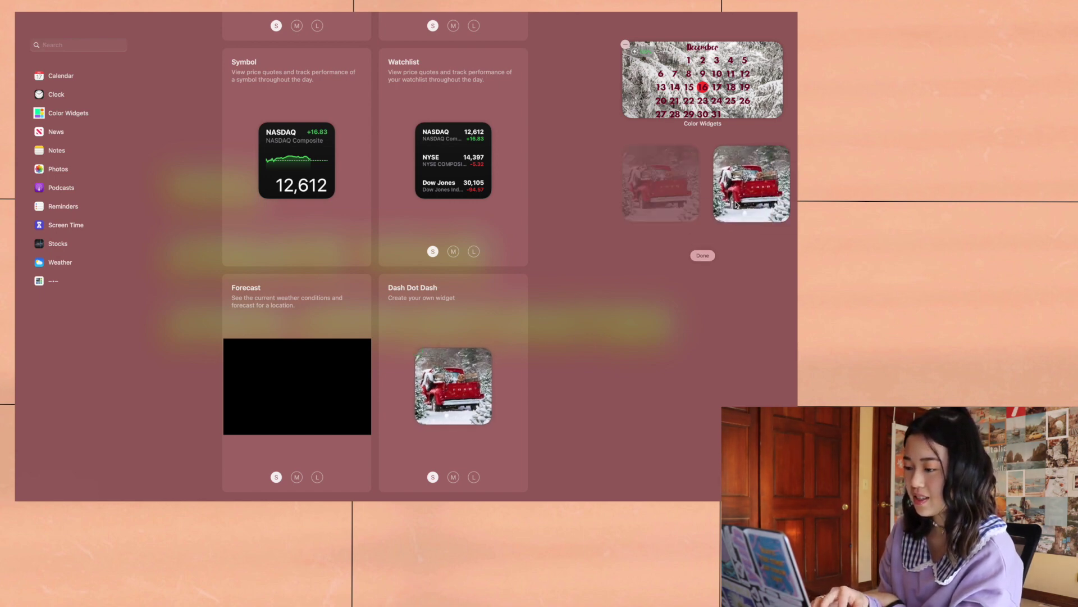
left_click_drag(454, 386, 752, 283)
left_click(746, 202)
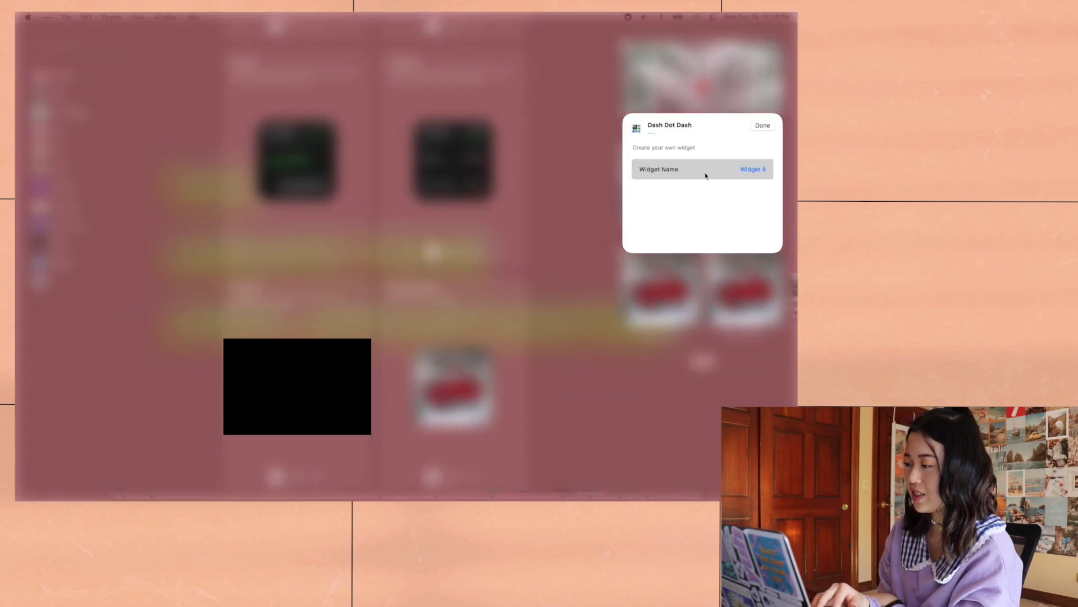
left_click(742, 175)
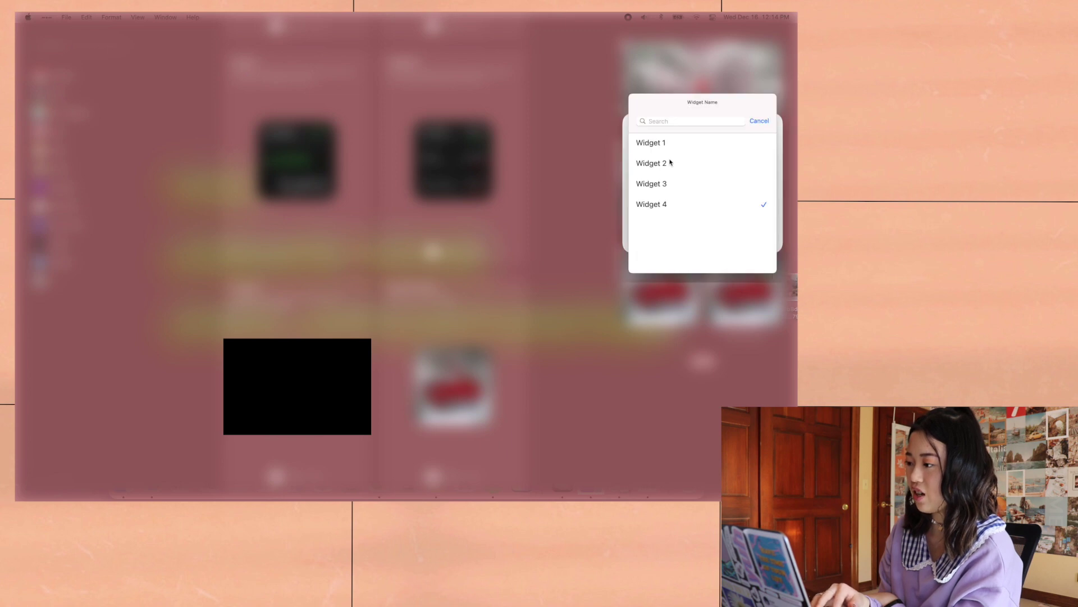
left_click(652, 142)
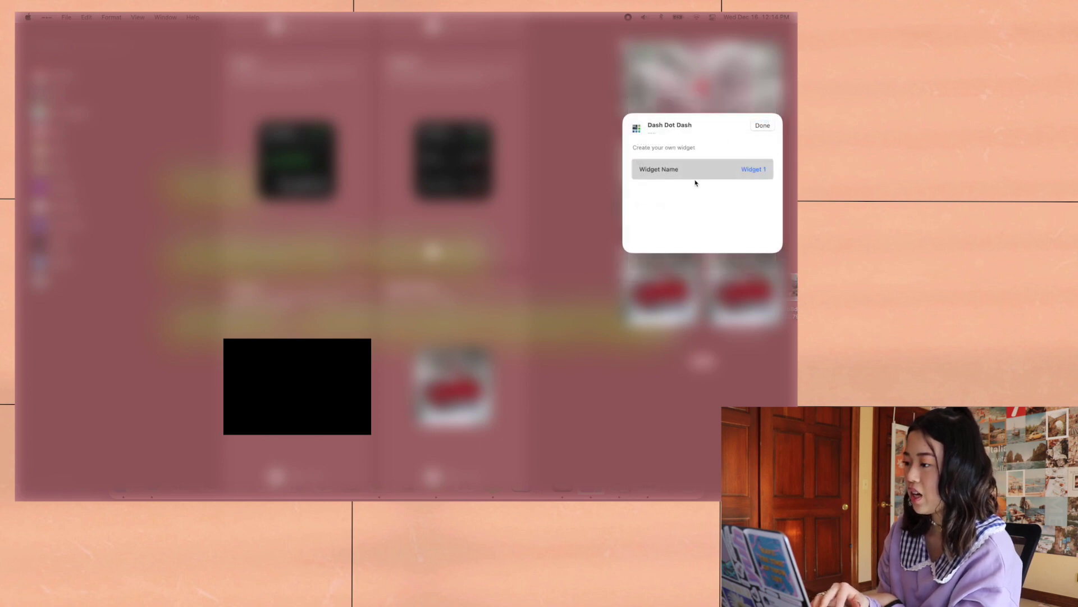
left_click(764, 125)
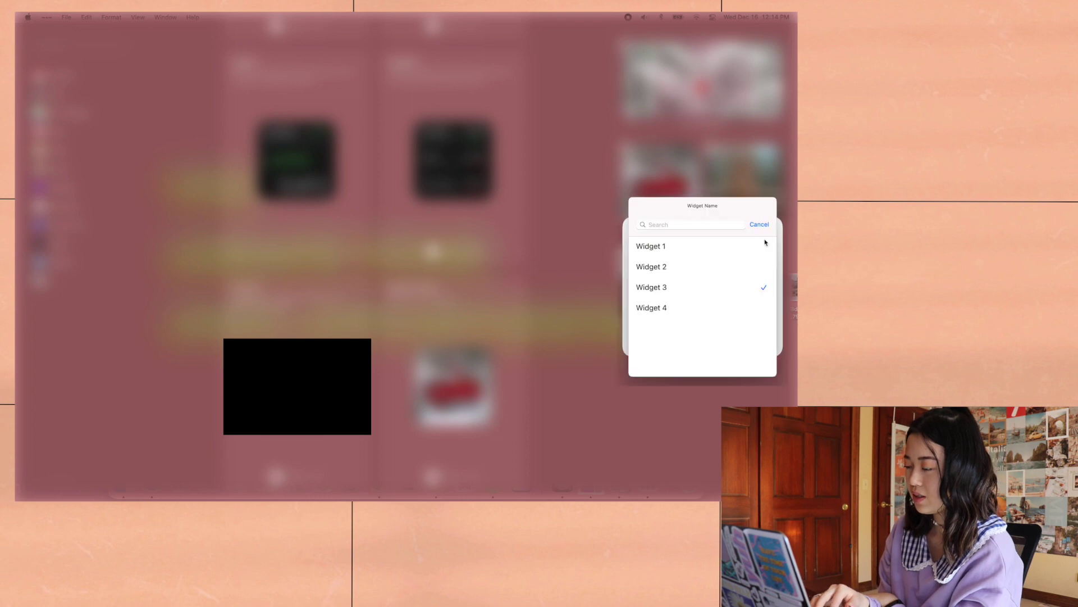
Pick another widget's photo, reorder the photo widgets, and move the calendar below them
left_click(766, 243)
left_click(760, 224)
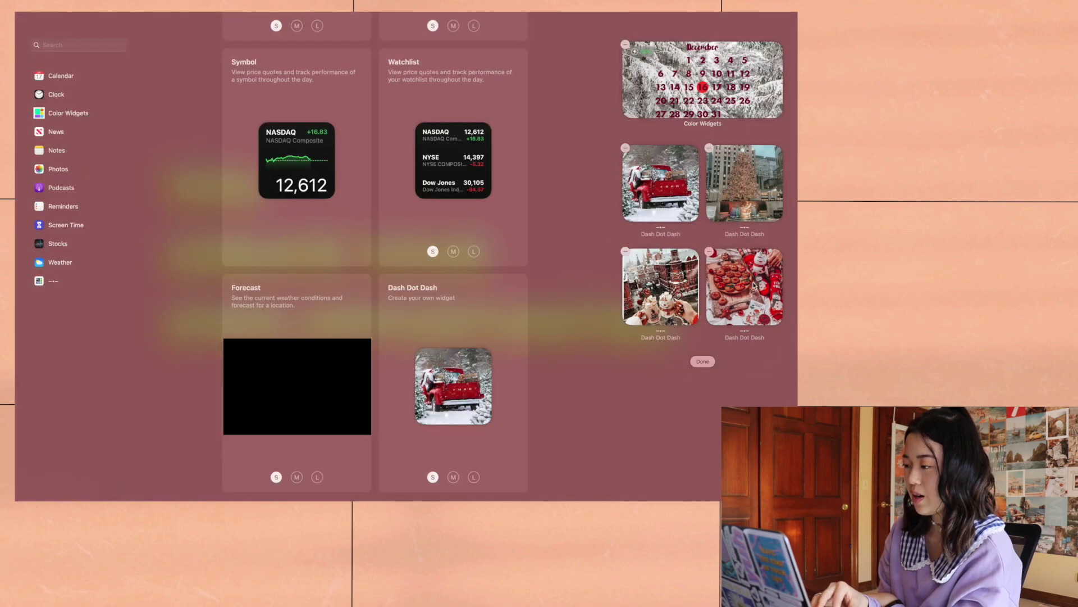
left_click_drag(743, 306, 746, 186)
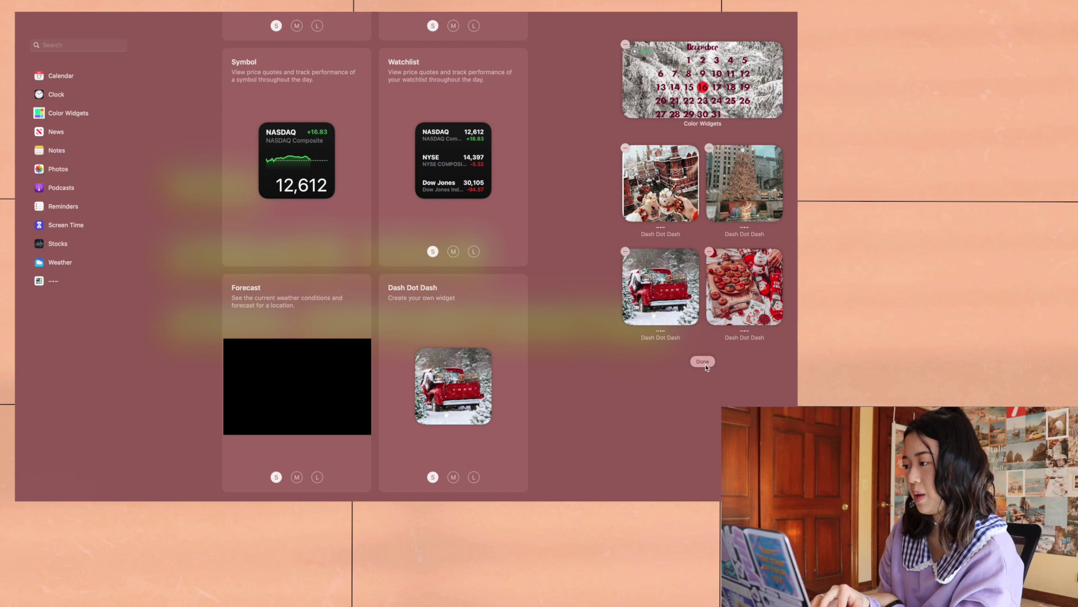
left_click_drag(712, 90, 717, 205)
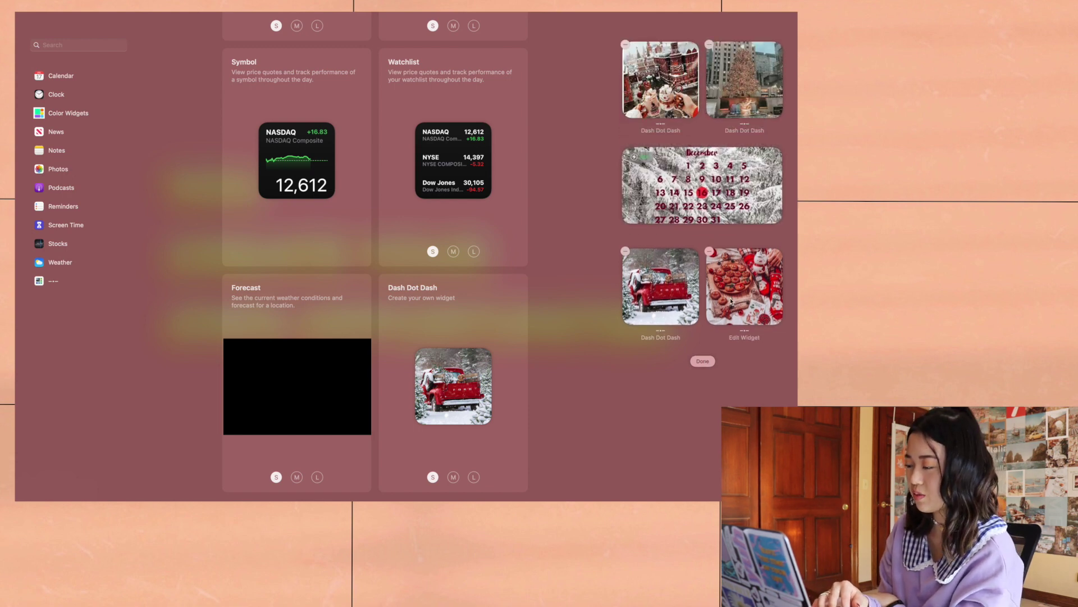
left_click(702, 361)
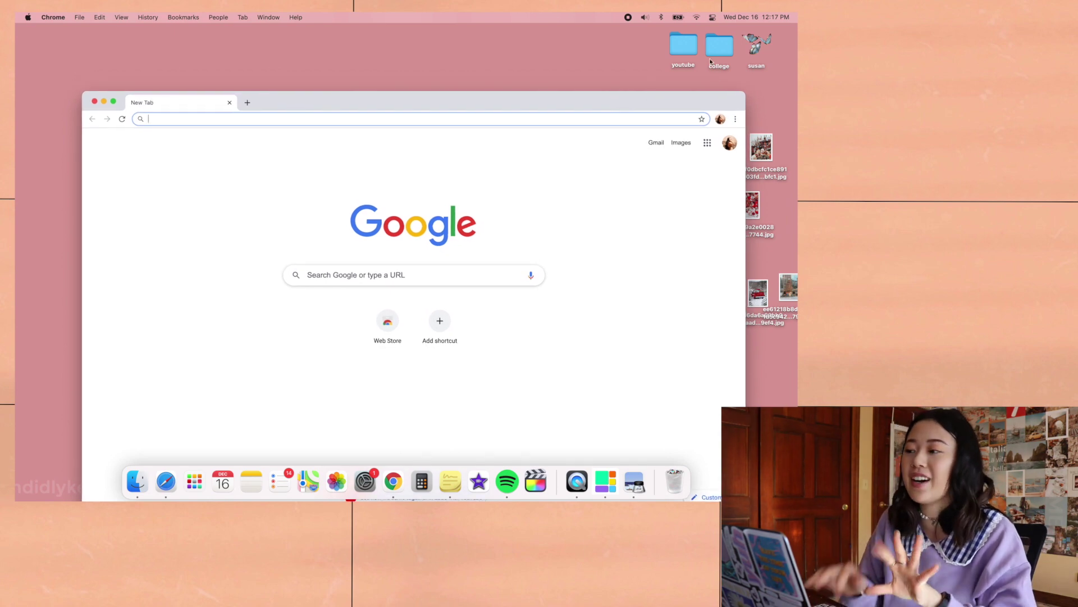
Search Google for 'christmas png'
left_click(349, 279)
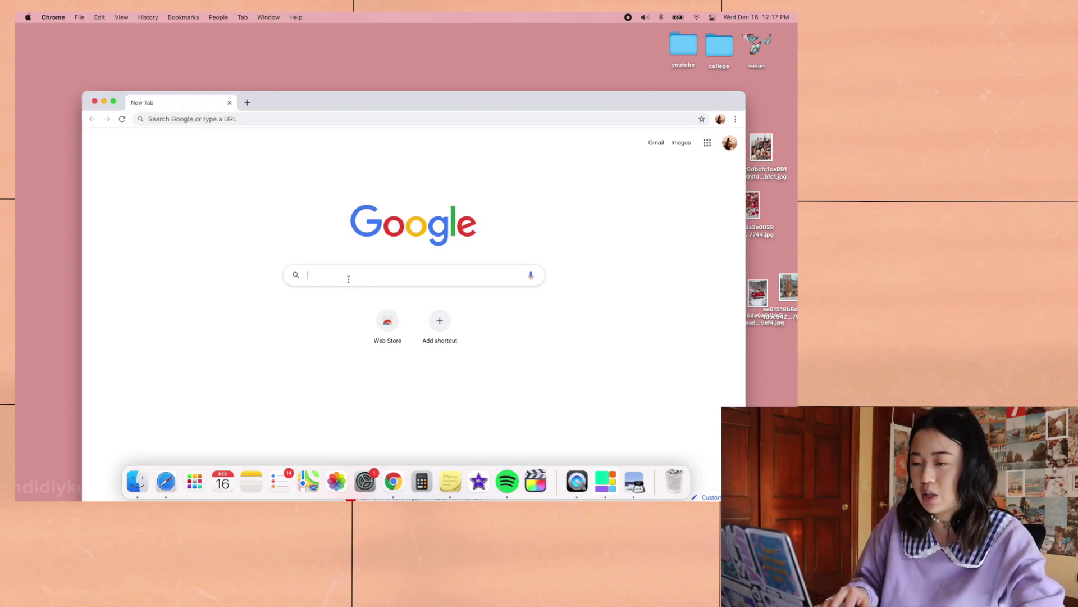
type("christmas")
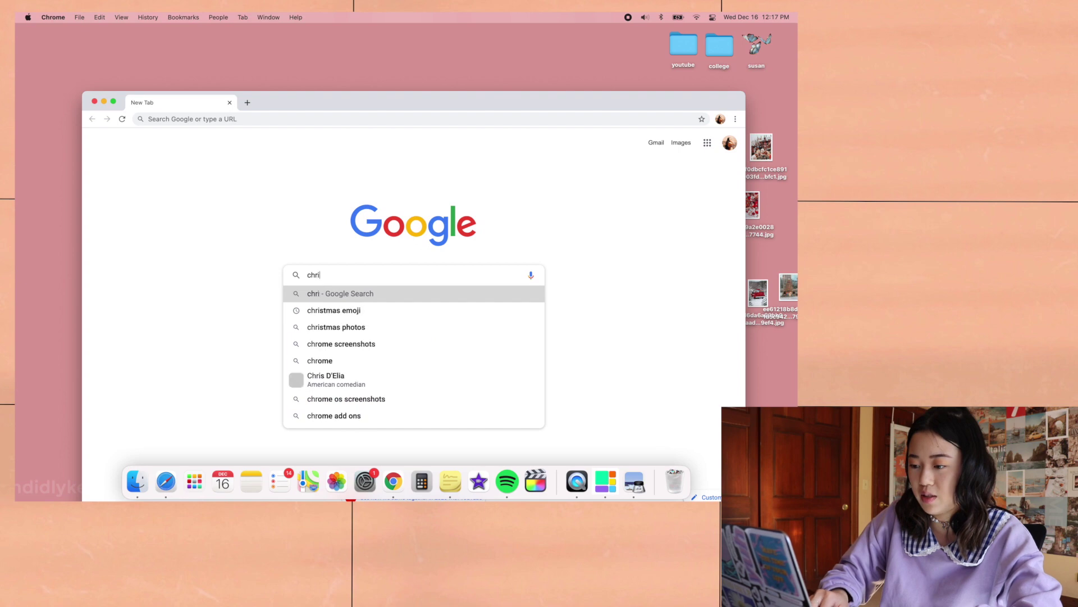
type("png")
key("Return")
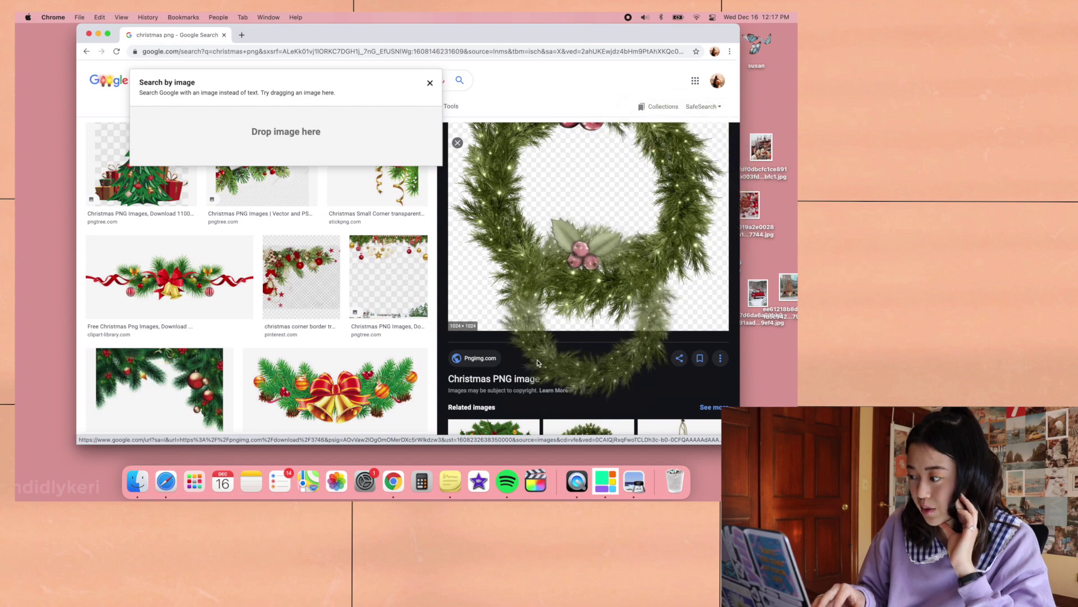
Save the wreath image to the desktop as christmas_PNG3746.png
left_click_drag(562, 270, 772, 365)
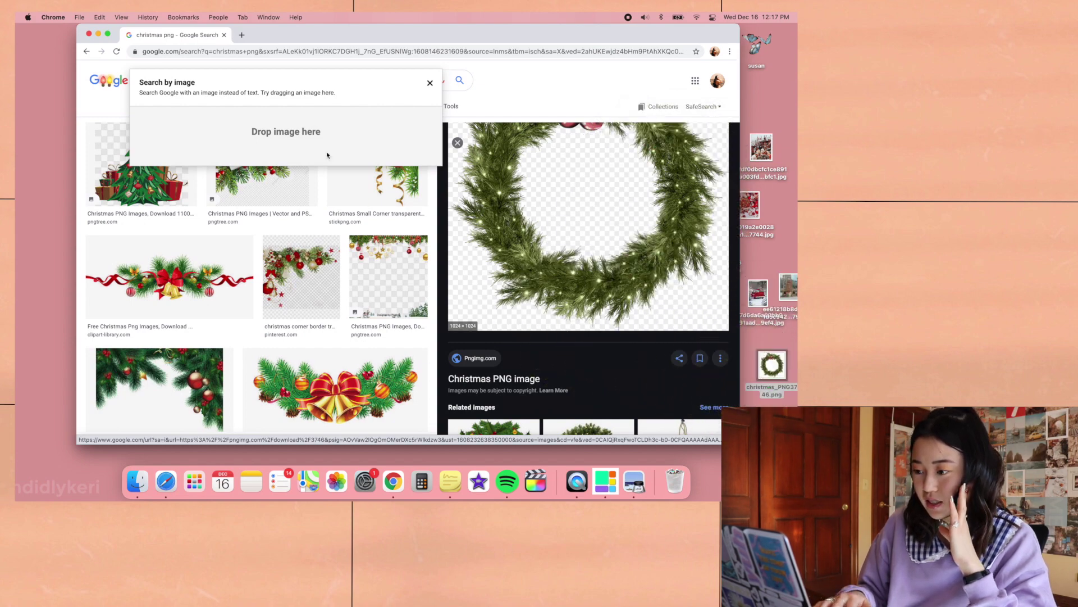
scroll(538, 217, "down", 5)
scroll(538, 218, "down", 5)
key("Escape")
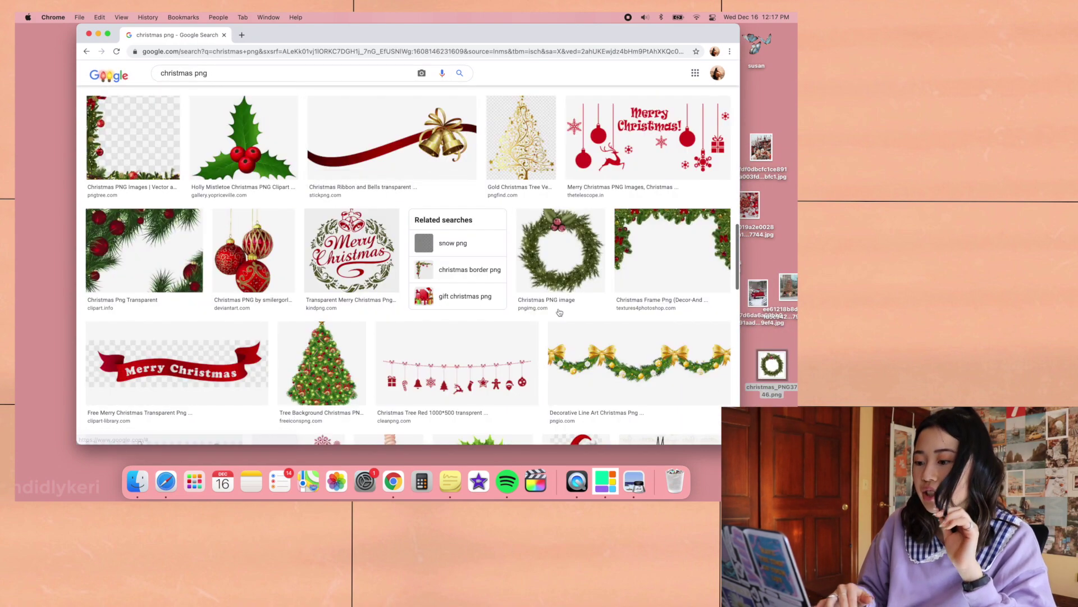
Preview the Christmas tree and red sleigh images, opening the sleigh in the image viewer
scroll(559, 312, "down", 3)
scroll(559, 313, "down", 5)
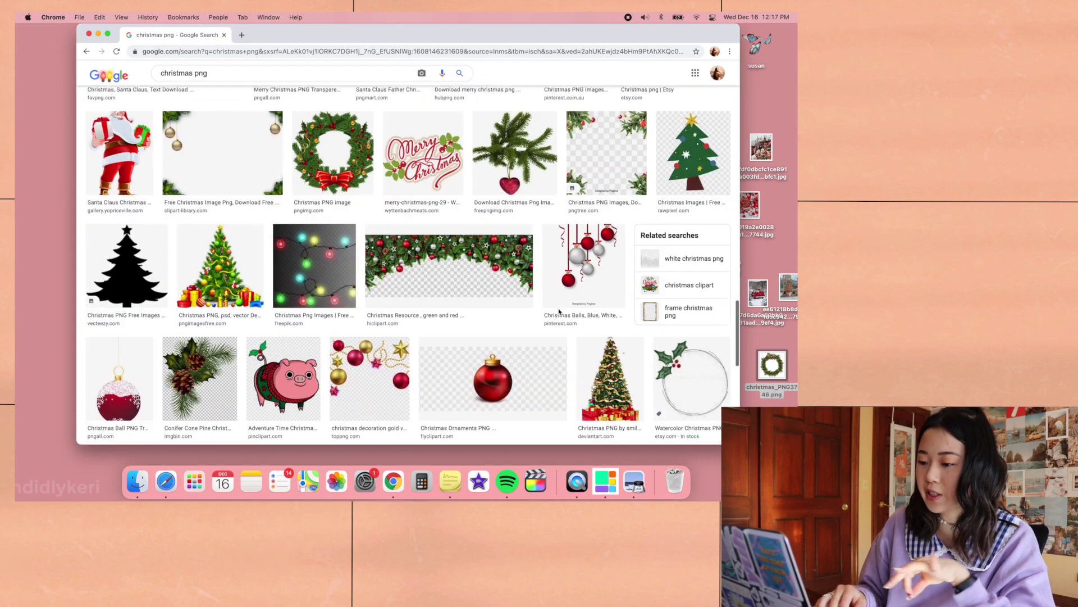
scroll(559, 312, "down", 10)
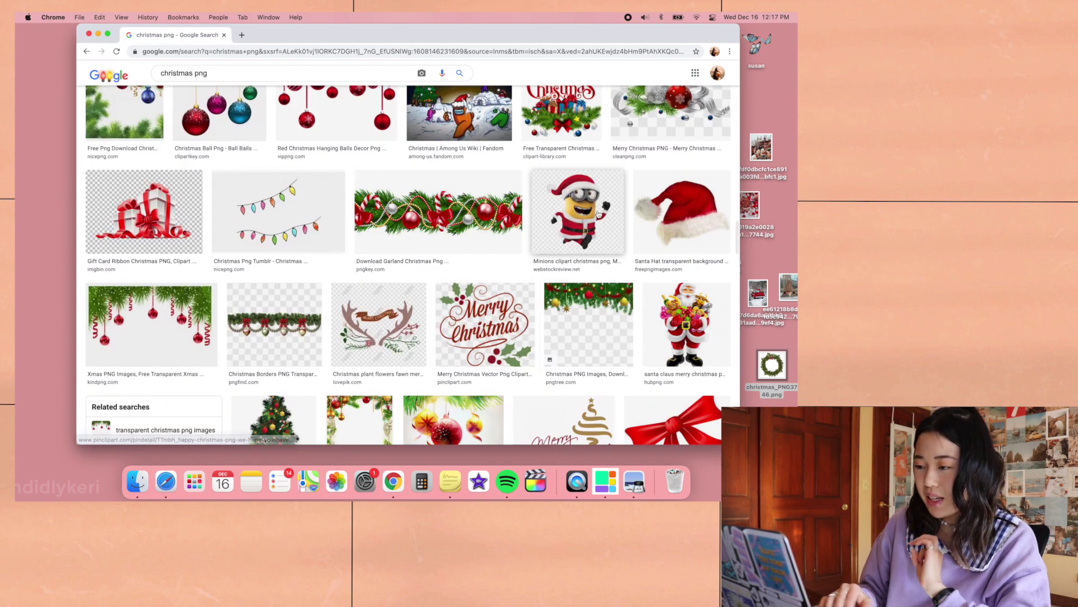
scroll(598, 214, "up", 1)
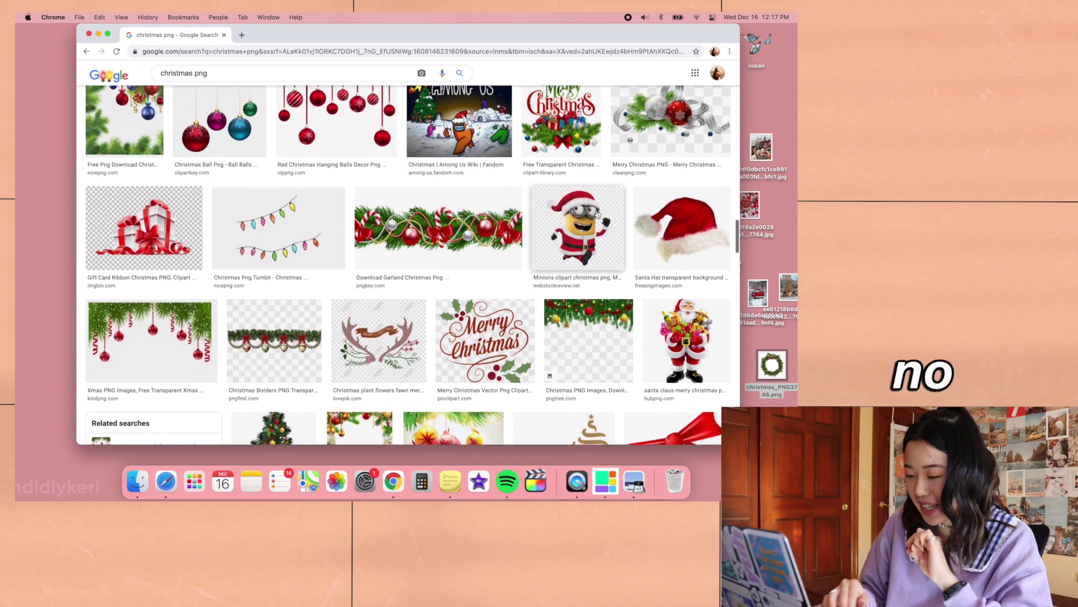
scroll(598, 214, "down", 2)
scroll(599, 214, "down", 1)
left_click(273, 374)
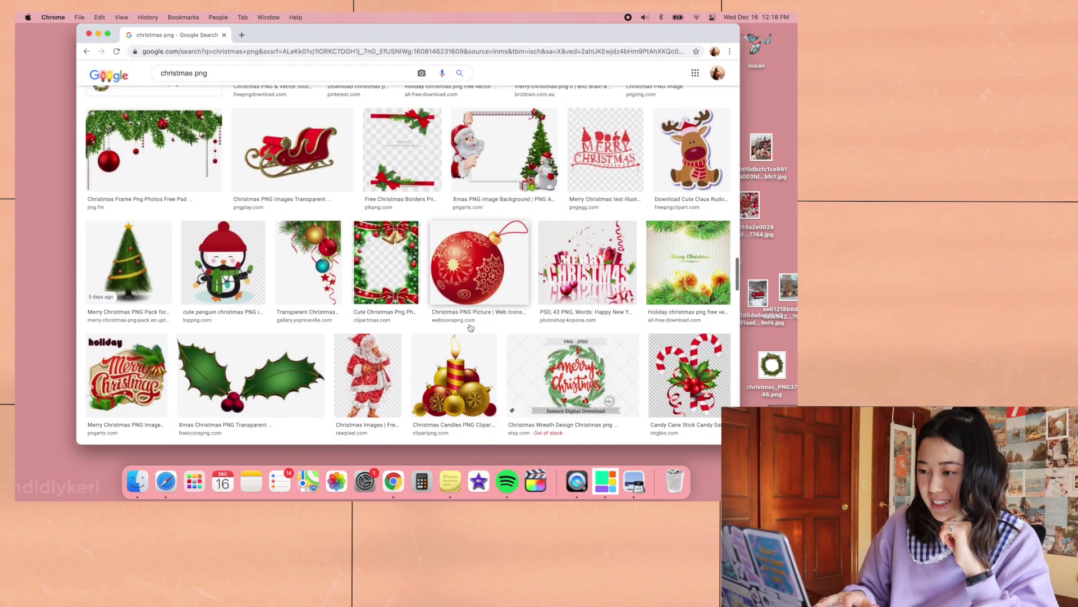
scroll(471, 327, "down", 1)
left_click(292, 138)
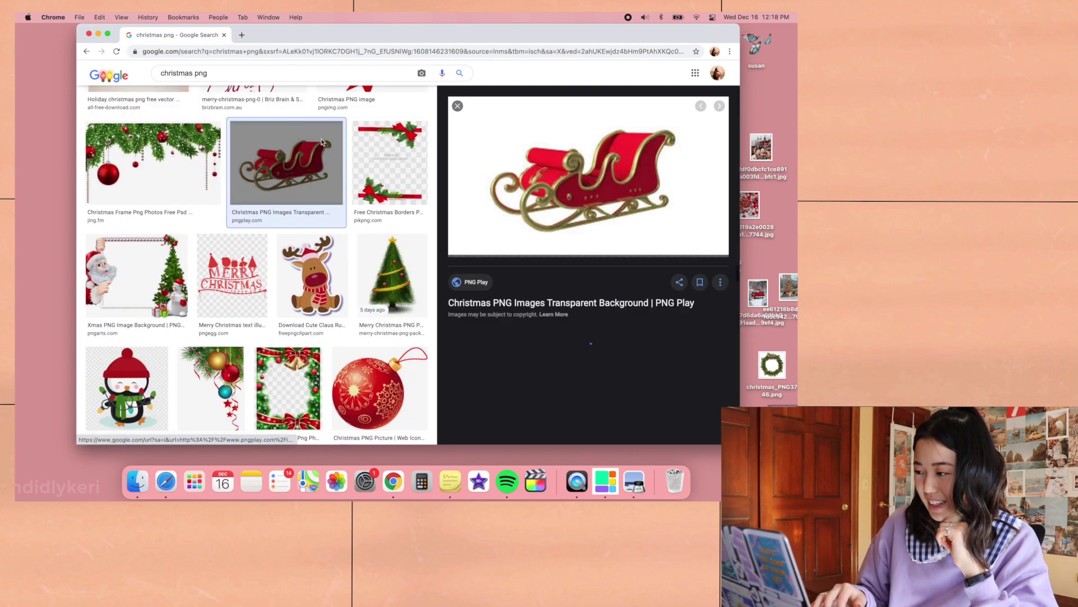
left_click_drag(584, 214, 633, 477)
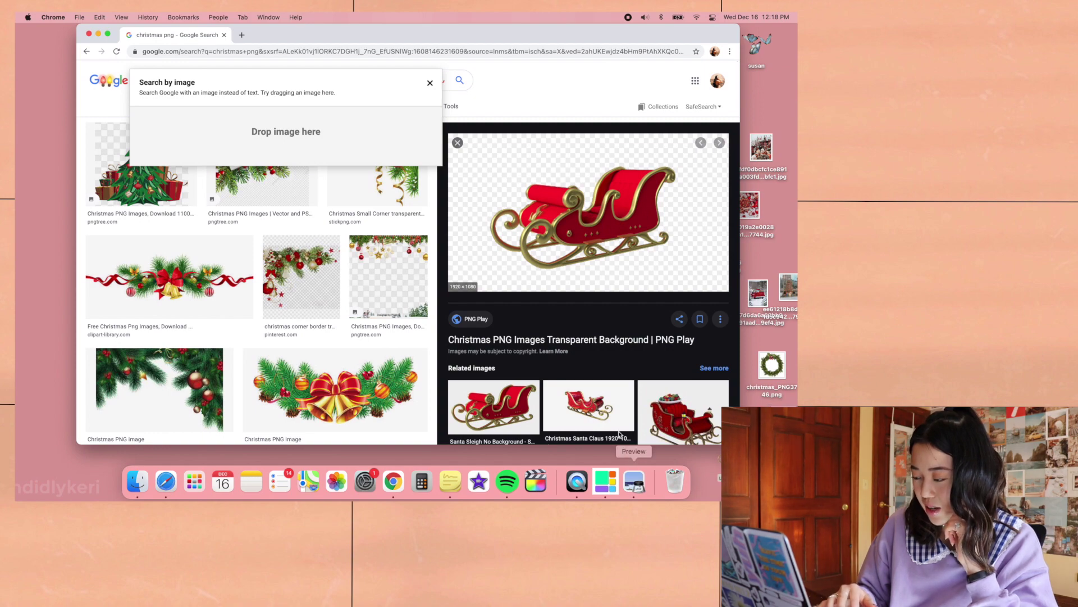
Copy the red sleigh image from the image viewer and close it
key("super+m")
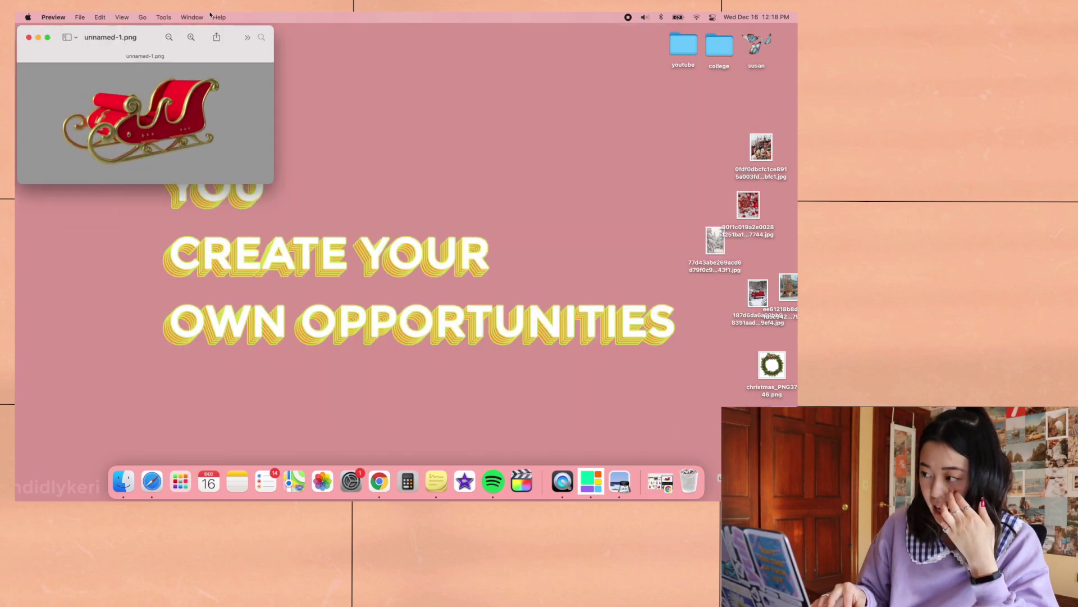
left_click(100, 17)
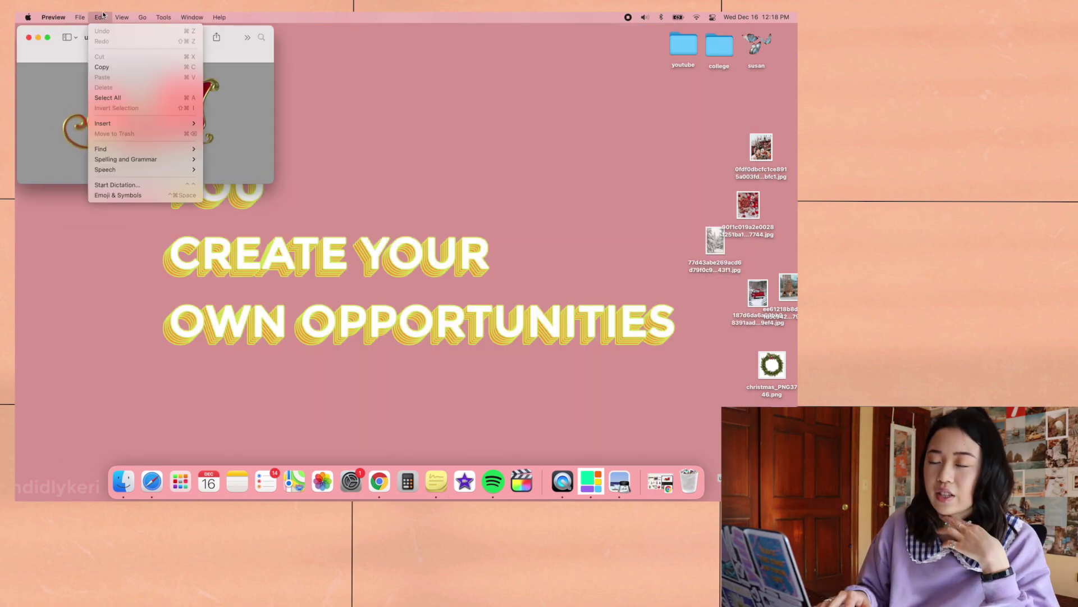
left_click(113, 67)
key("super+w")
Paste the red sleigh as the college folder's icon via Get Info
left_click(710, 67)
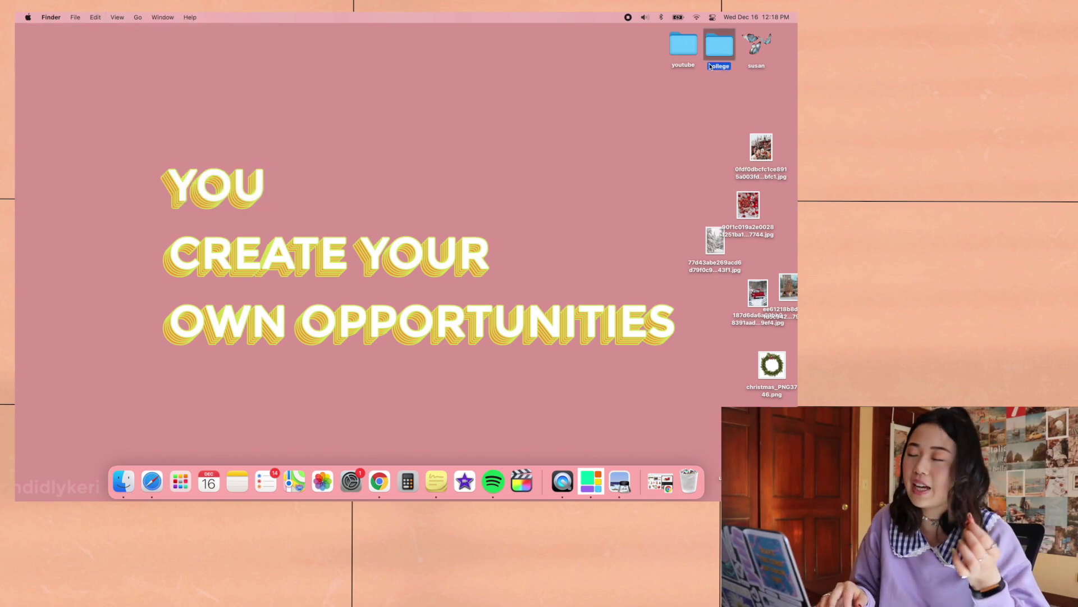
left_click(75, 16)
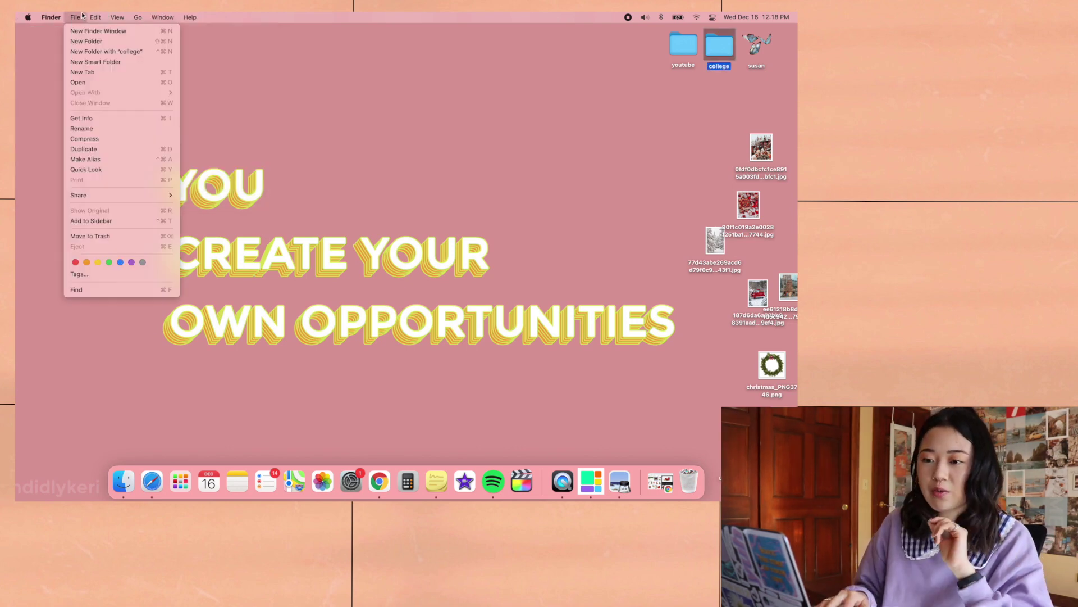
left_click(91, 117)
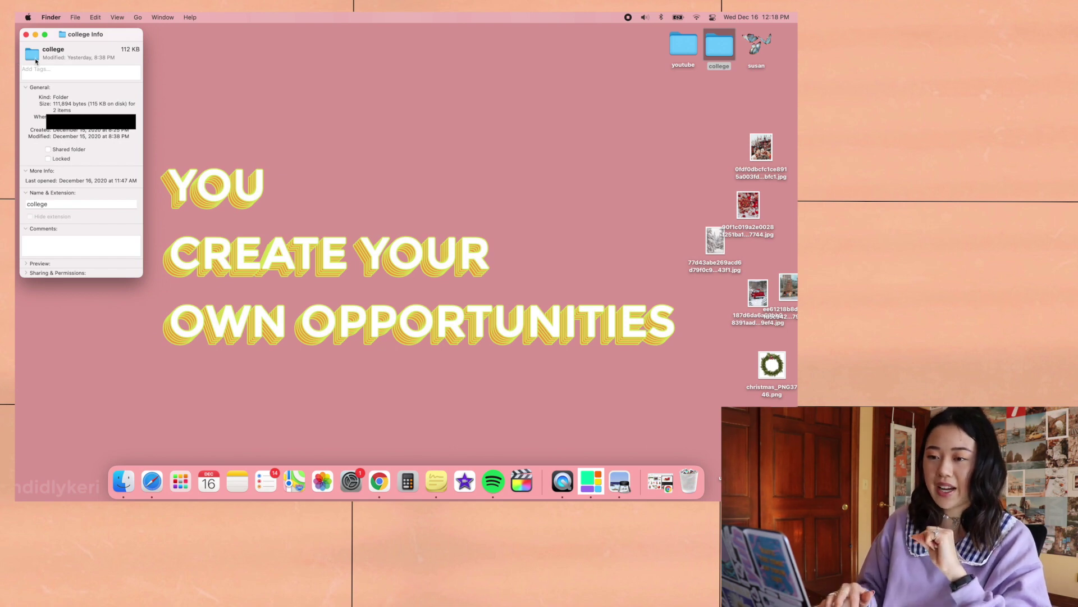
left_click(35, 61)
left_click(96, 17)
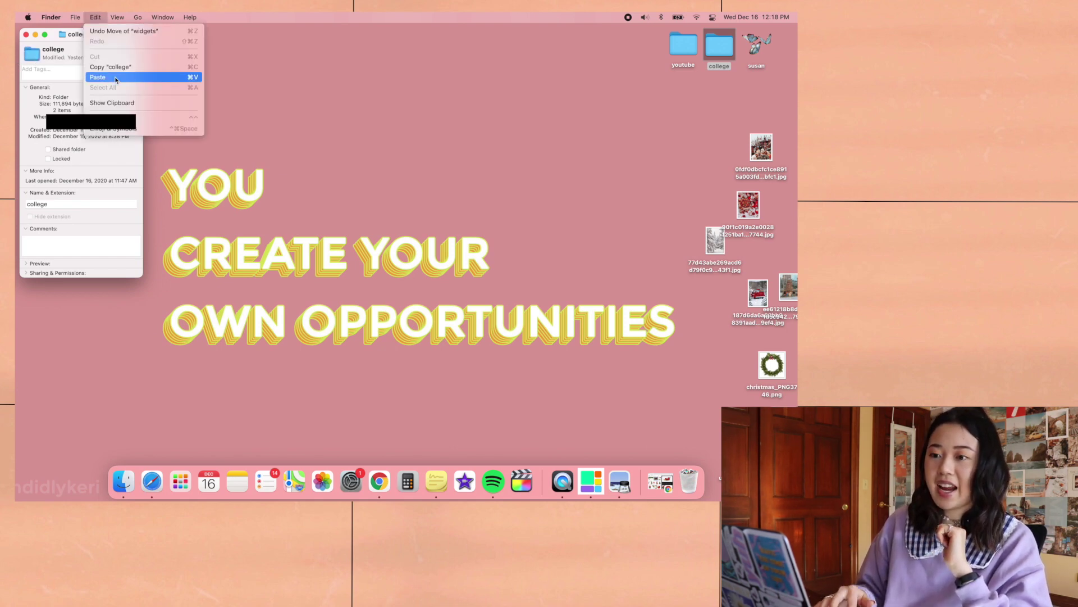
left_click(115, 78)
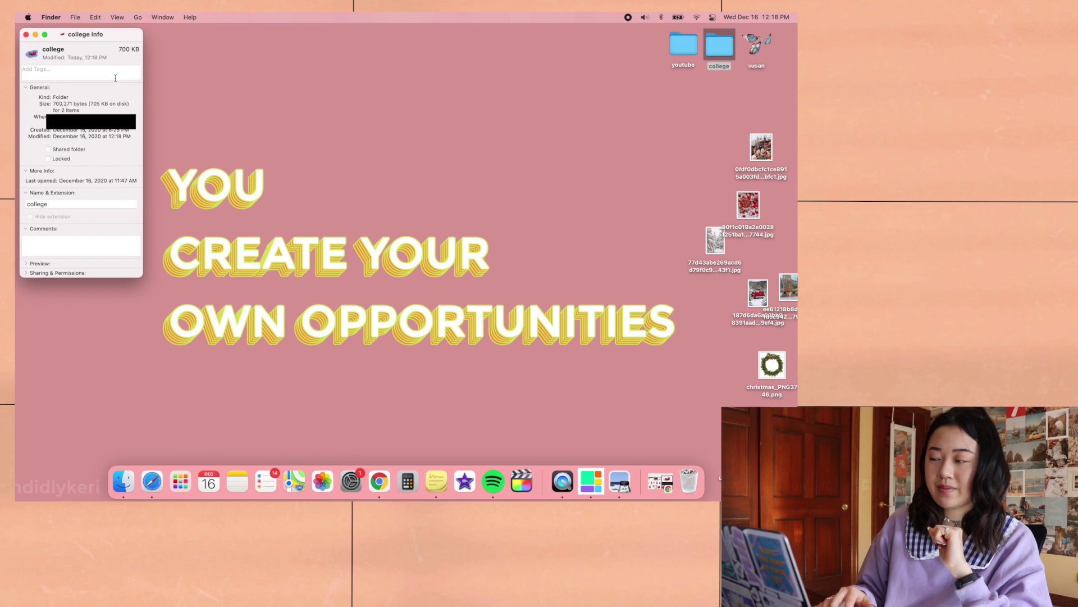
left_click(26, 35)
left_click(440, 136)
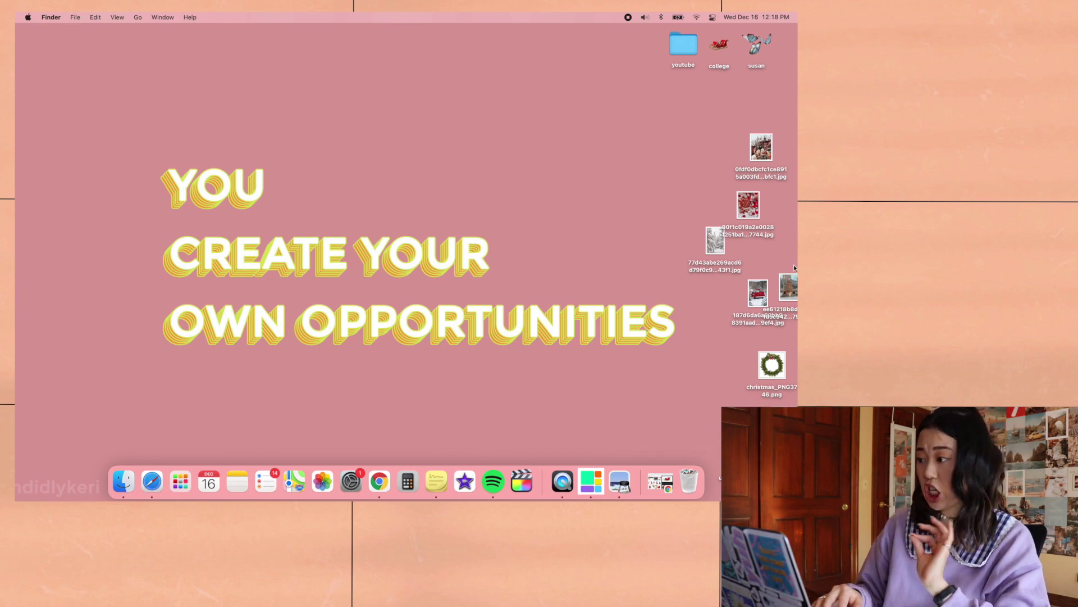
Copy the wreath image and apply it as the susan folder's icon in Get Info
double_click(772, 365)
left_click(100, 17)
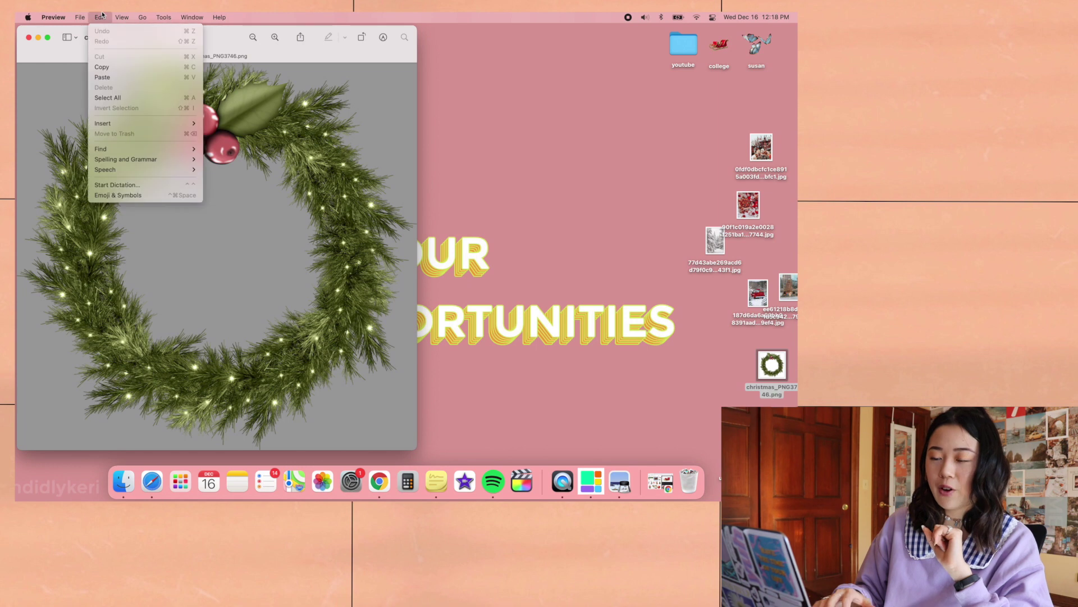
mouse_move(81, 16)
left_click(95, 67)
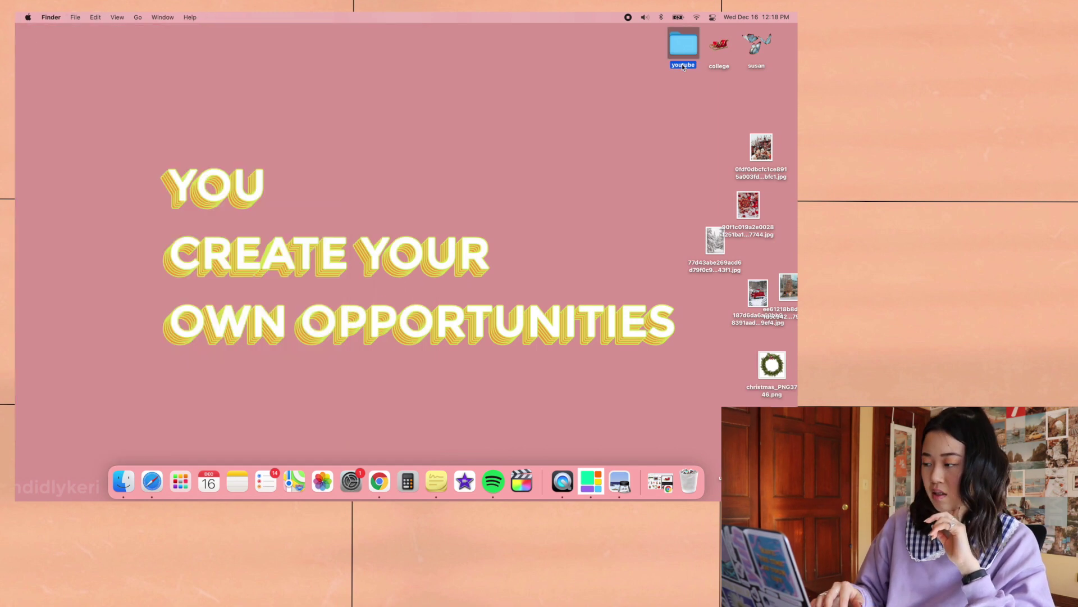
left_click(96, 17)
mouse_move(75, 17)
left_click(96, 118)
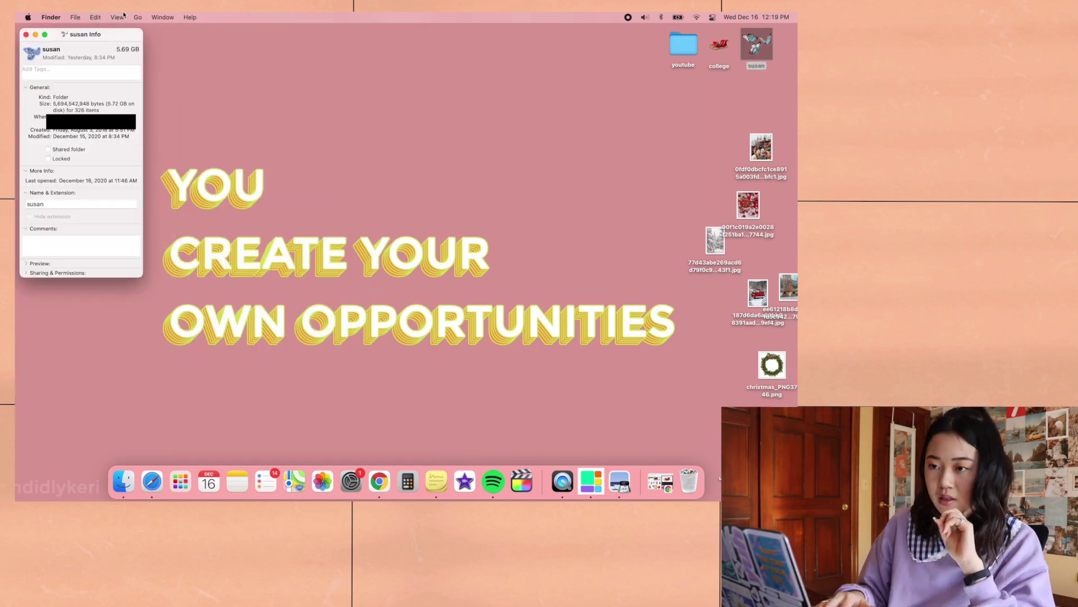
left_click(26, 35)
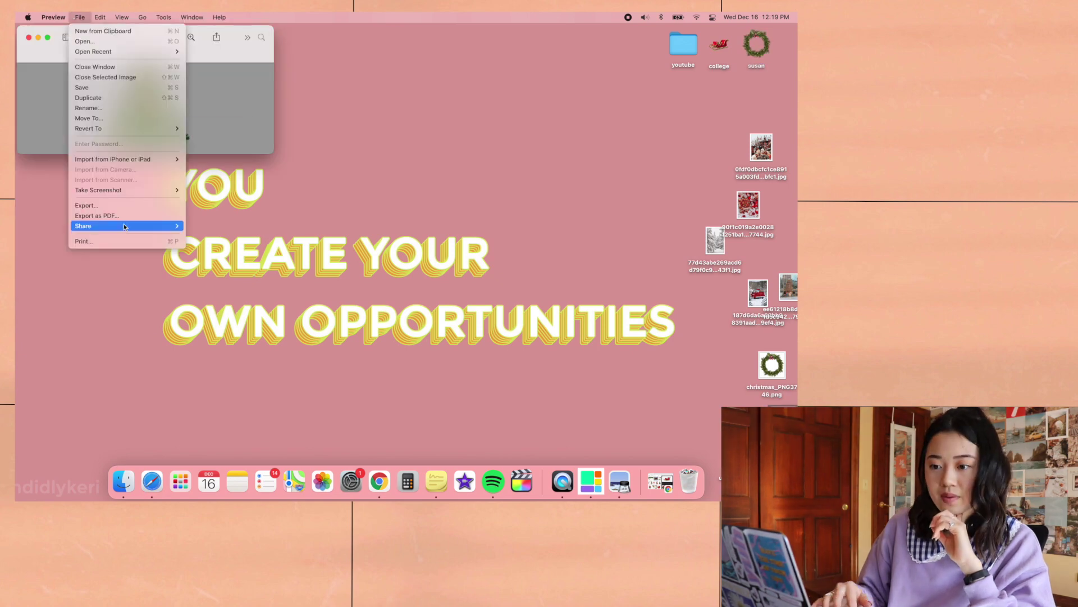
Give the youtube folder the Christmas tree icon through its Get Info window
left_click(75, 17)
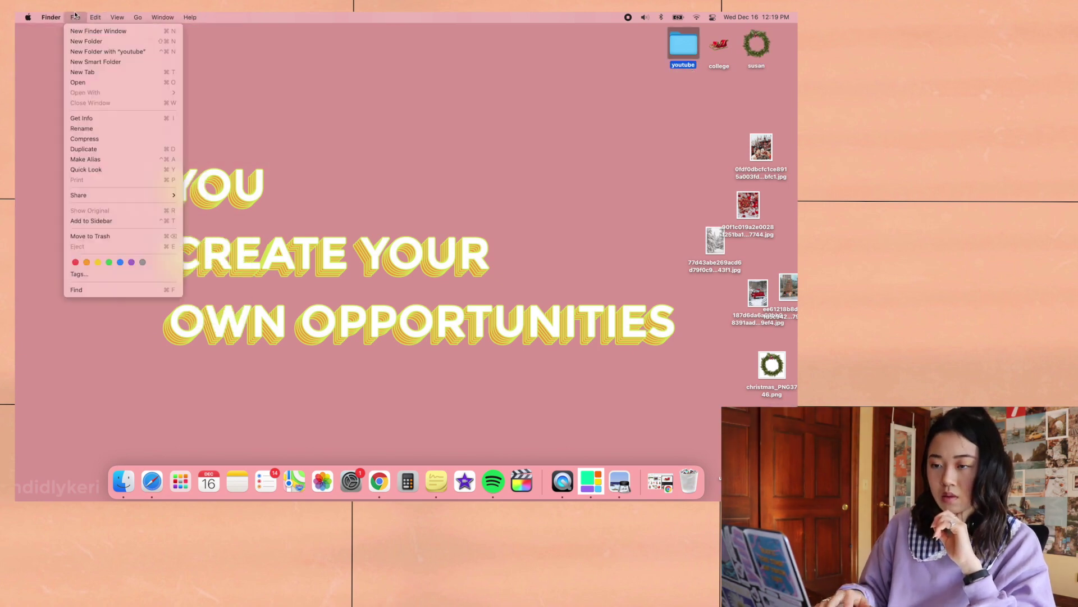
left_click(84, 118)
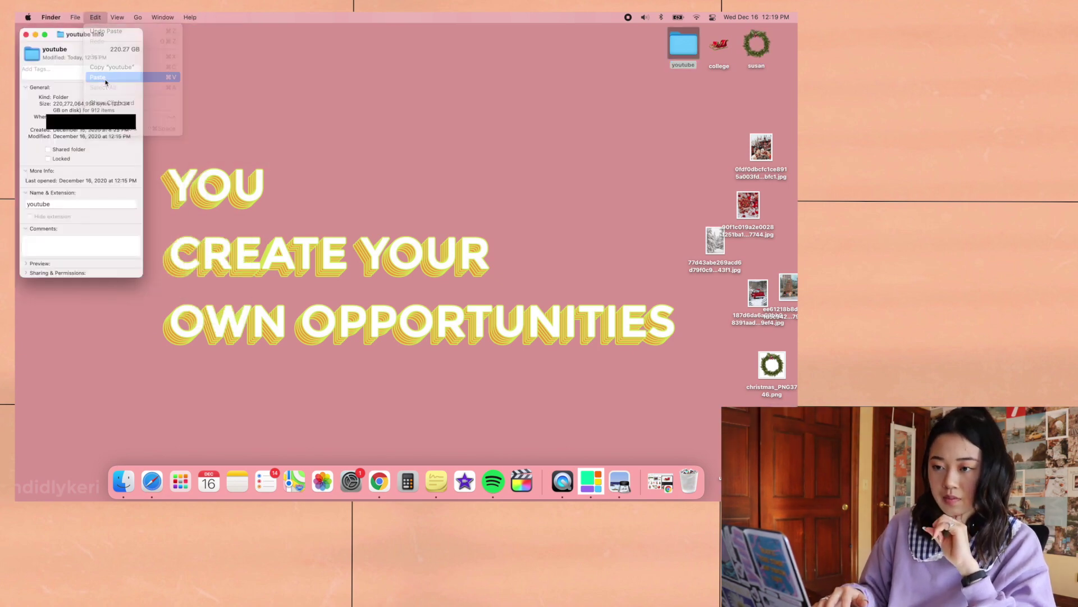
left_click(451, 263)
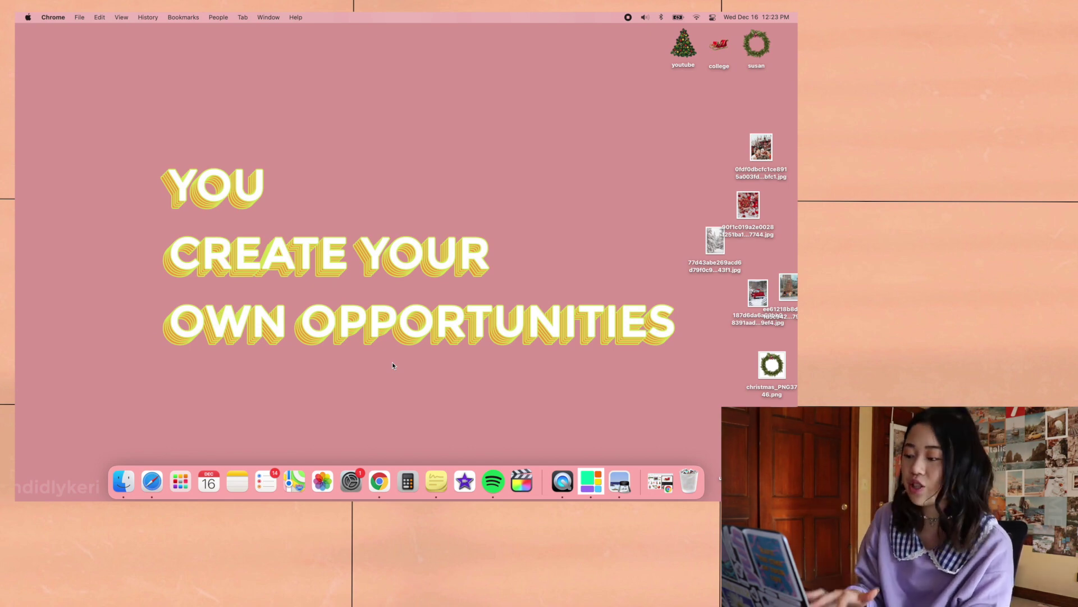
left_click(661, 488)
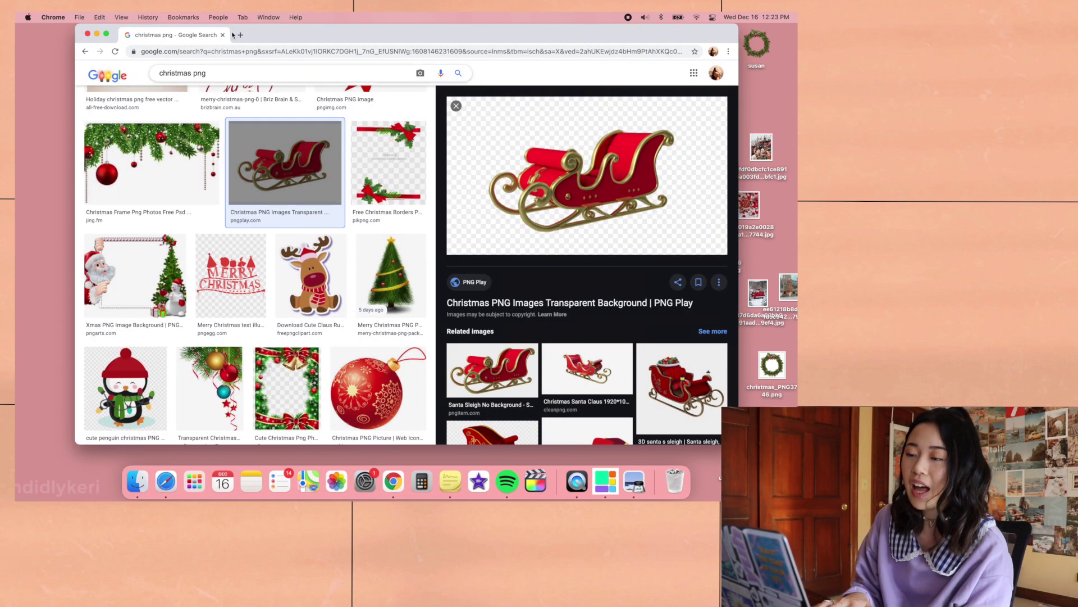
Search 'candidlykeri' in a new tab and open the site's desktop wallpapers page
left_click(241, 35)
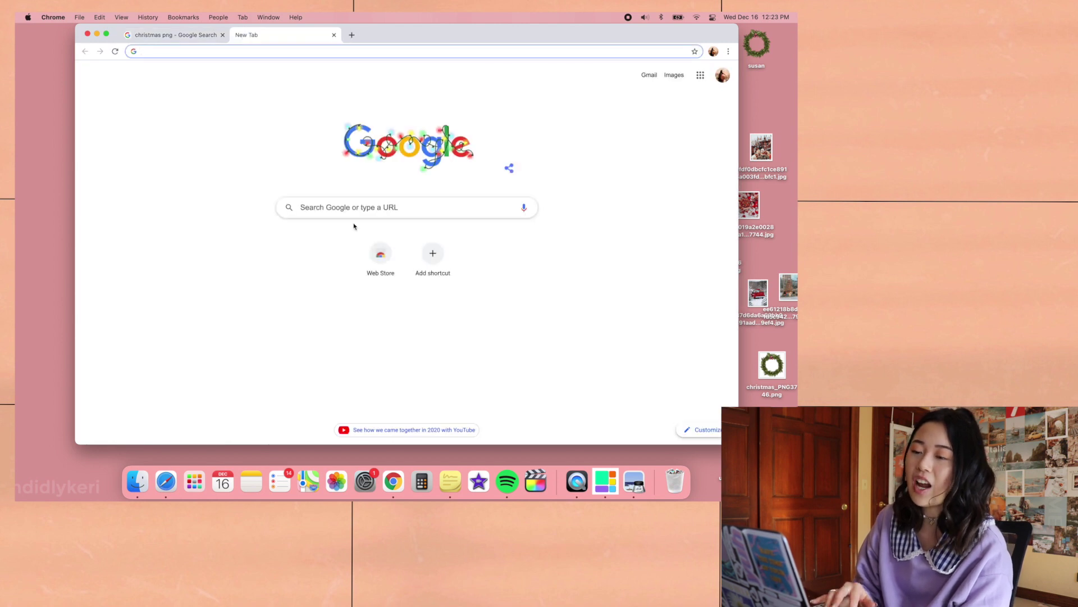
type("candidl")
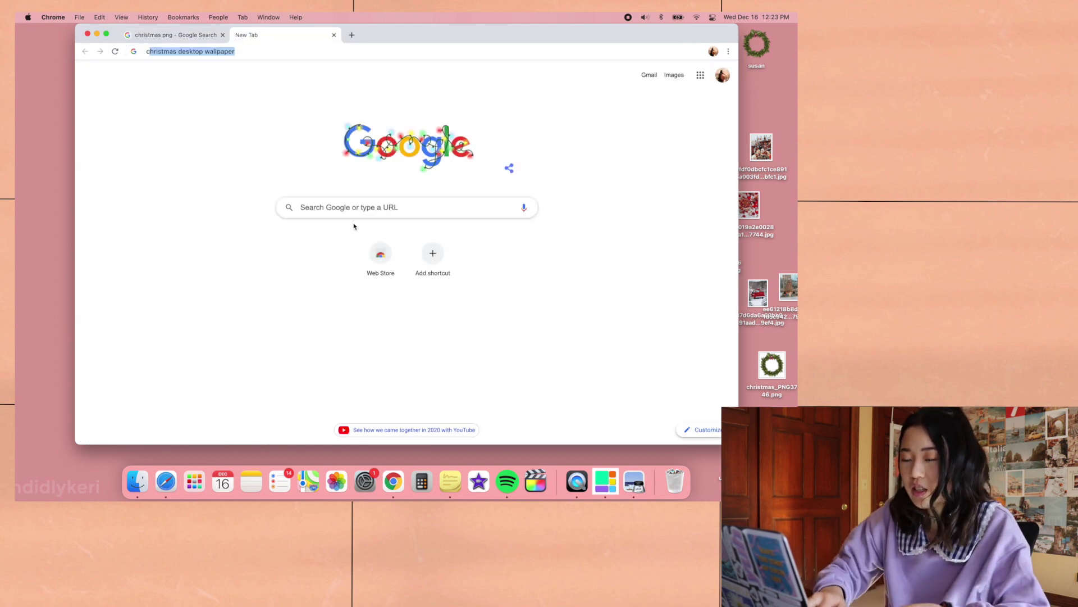
type("ykeri")
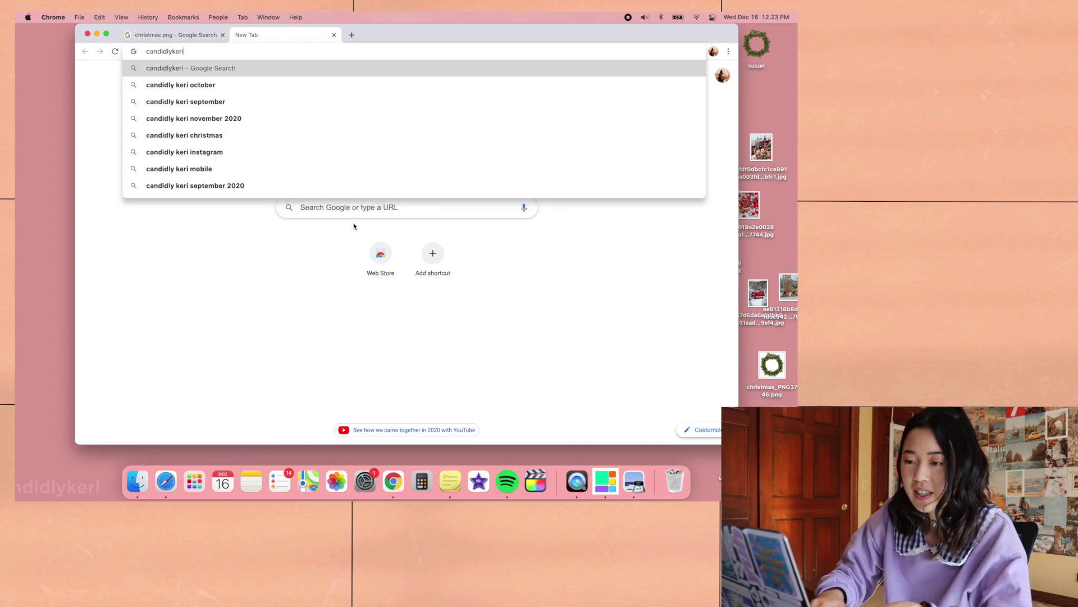
key("Return")
left_click(223, 164)
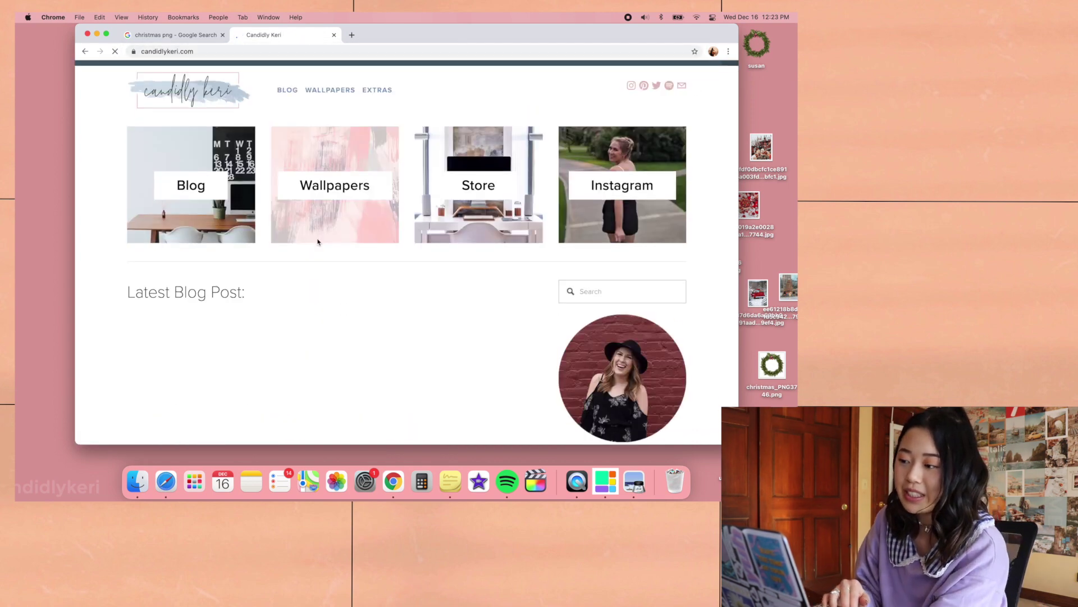
left_click(309, 187)
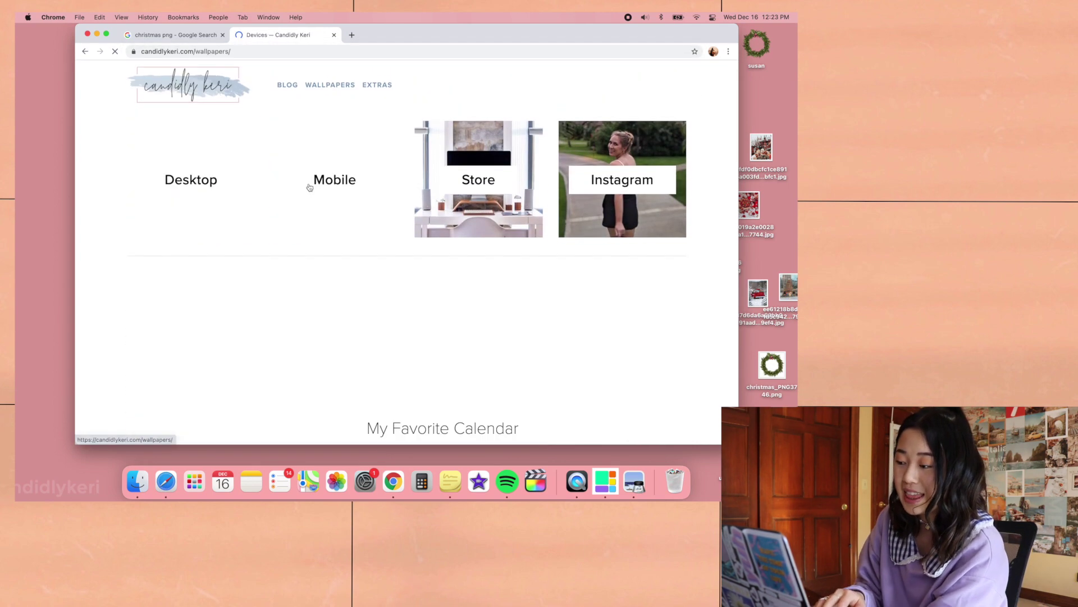
scroll(309, 188, "down", 10)
scroll(392, 355, "up", 4)
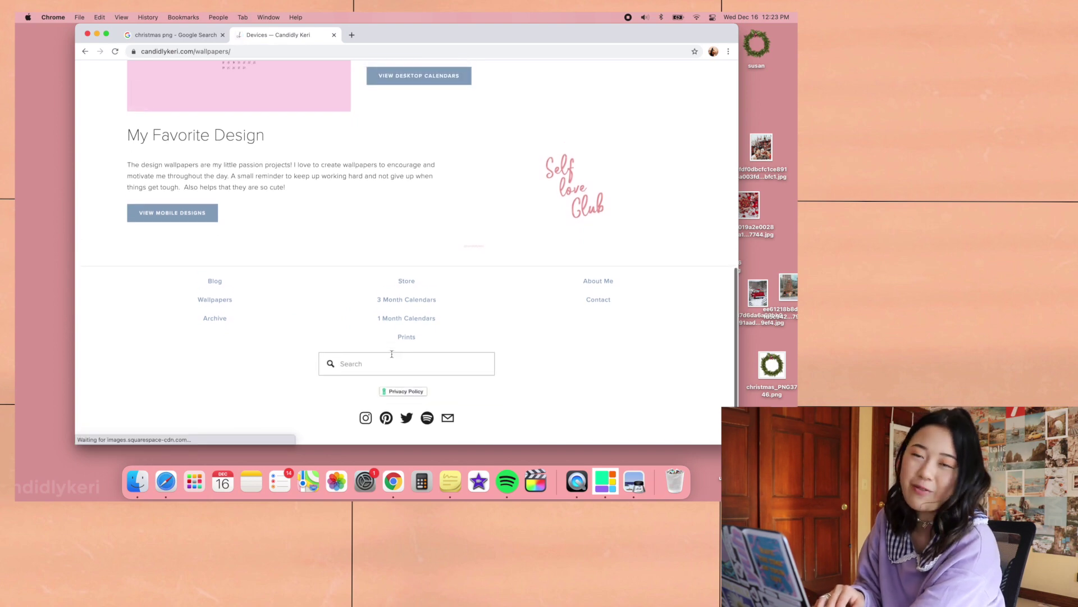
scroll(409, 251, "up", 2)
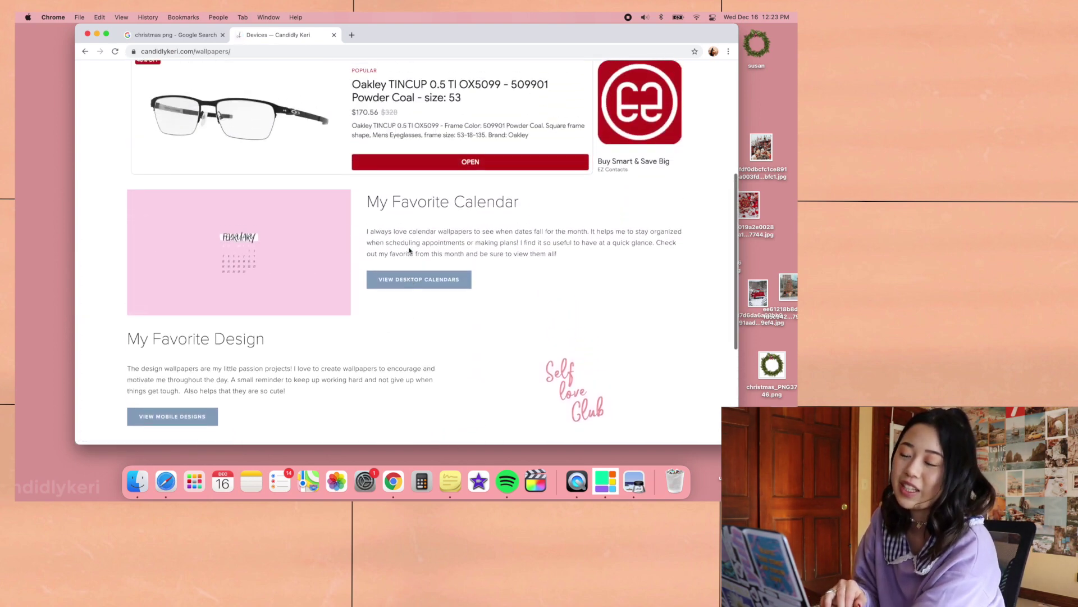
scroll(284, 303, "up", 5)
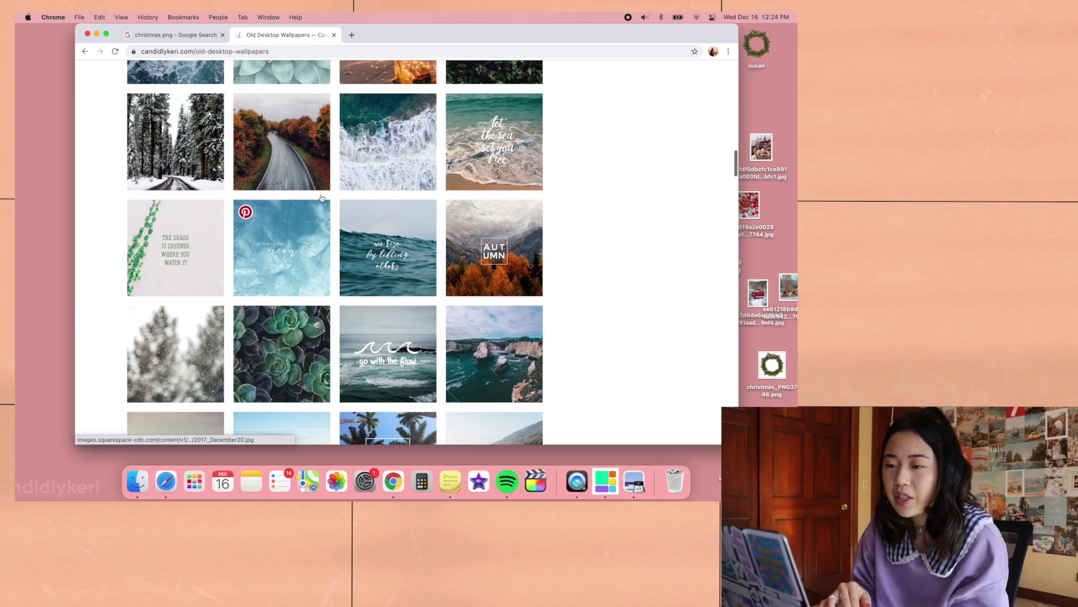
Save the snowy forest road and blurred snowy-trees wallpapers, 2017_November16.jpg and 2017_December22.jpg
left_click(180, 140)
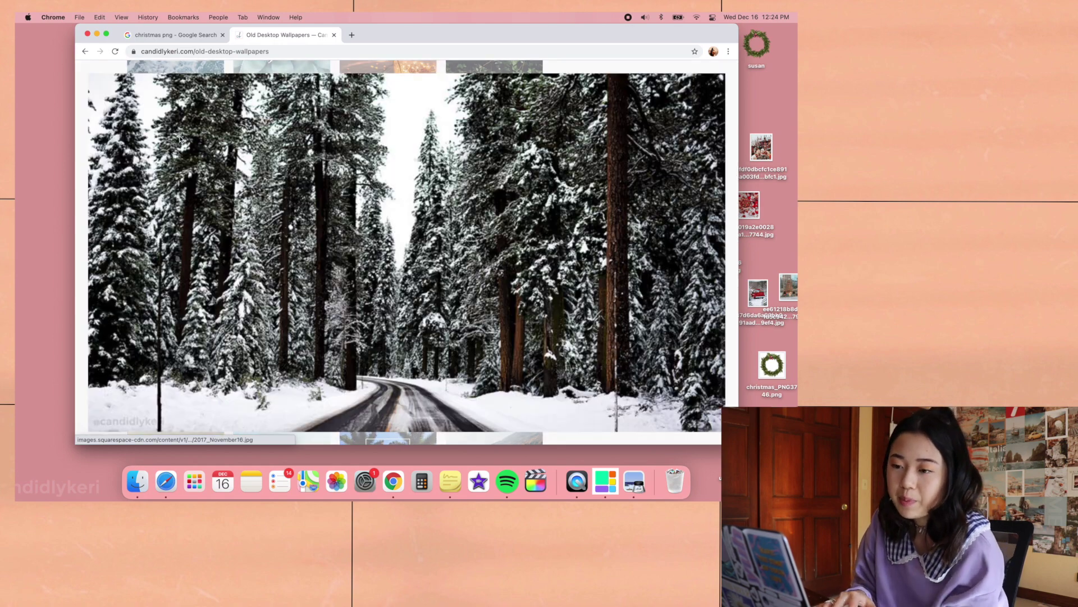
left_click_drag(374, 255, 355, 36)
left_click_drag(284, 243, 779, 257)
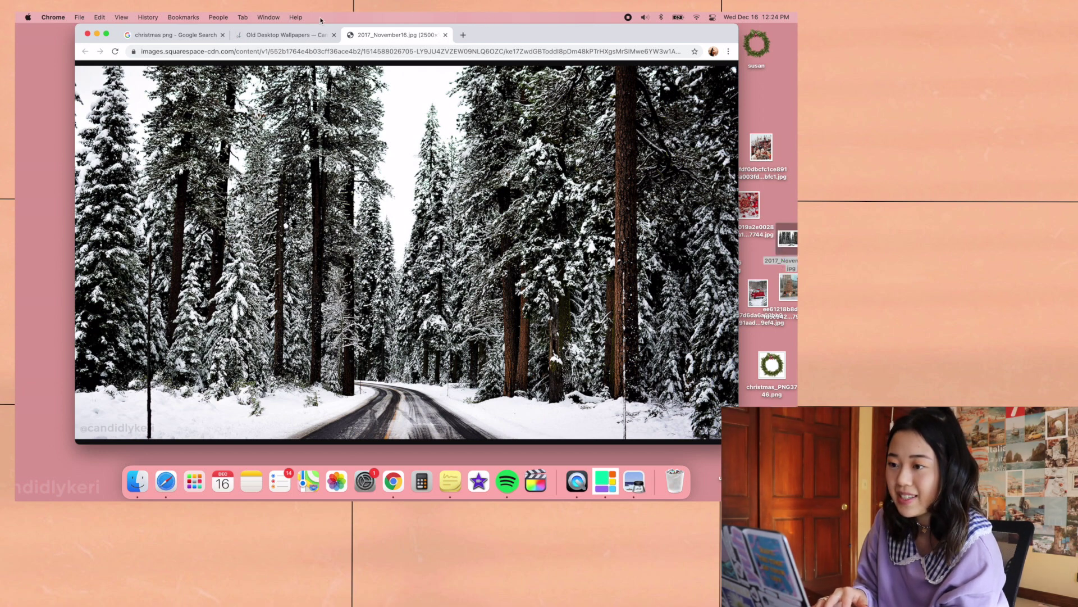
left_click(306, 35)
left_click(720, 75)
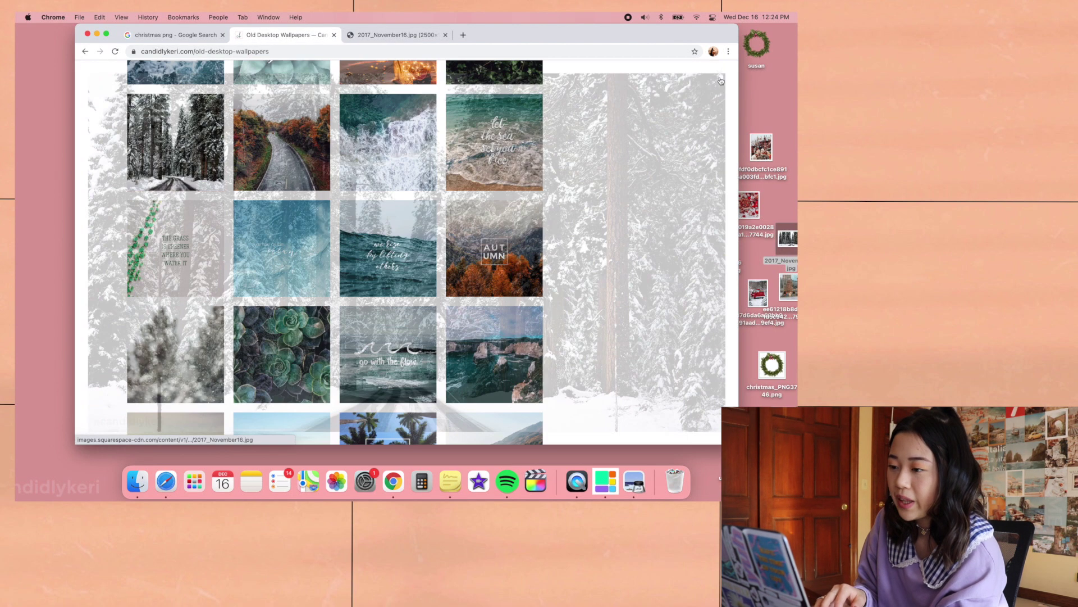
left_click(164, 372)
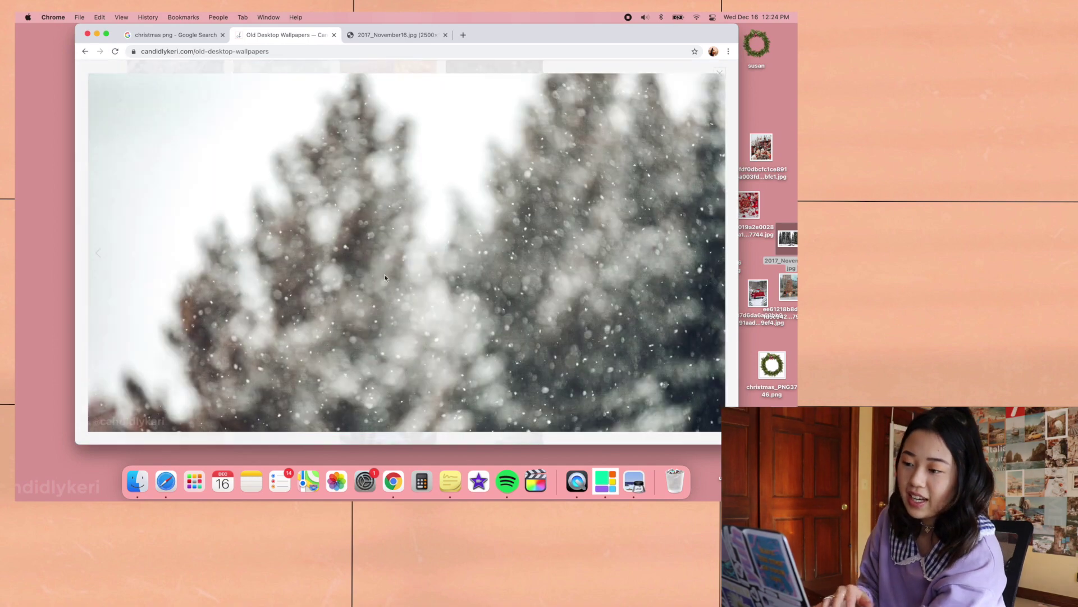
left_click_drag(494, 238, 371, 35)
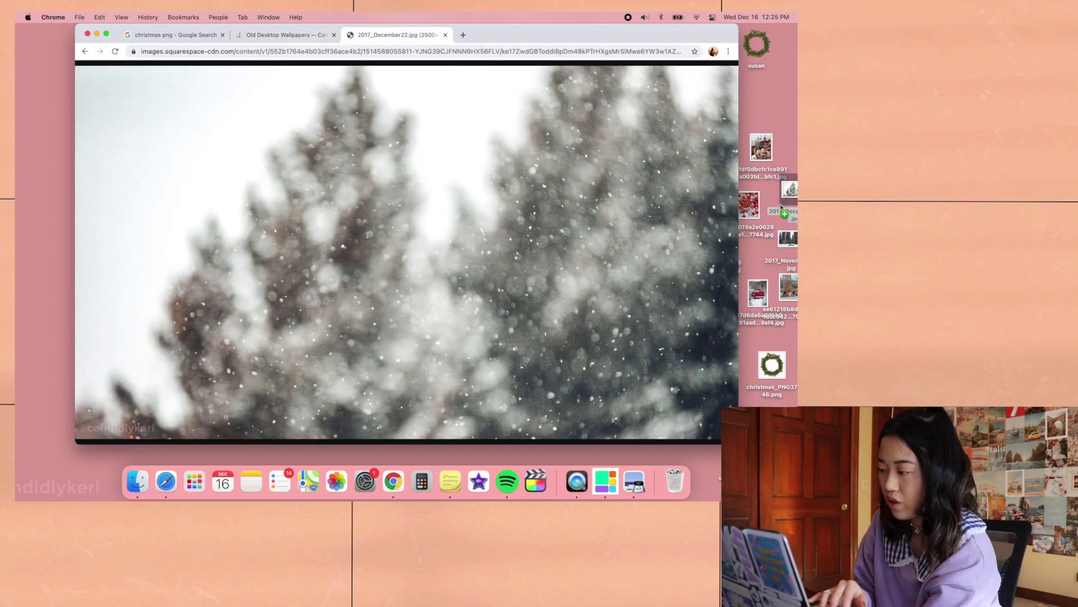
left_click(463, 35)
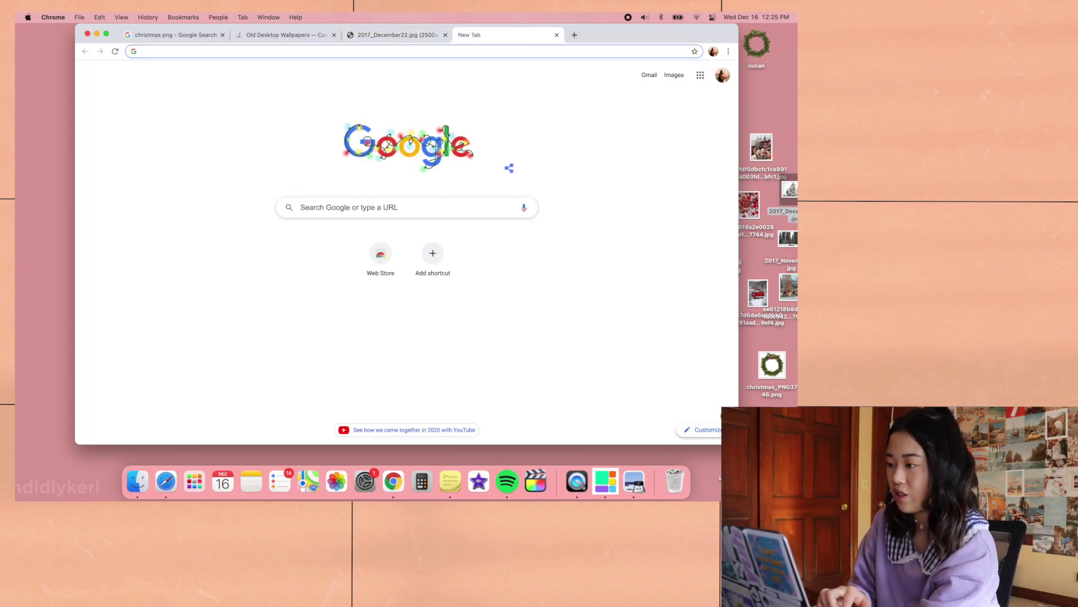
Upload 2017_November16.jpg as the Chrome new-tab background via Customize
left_click(702, 430)
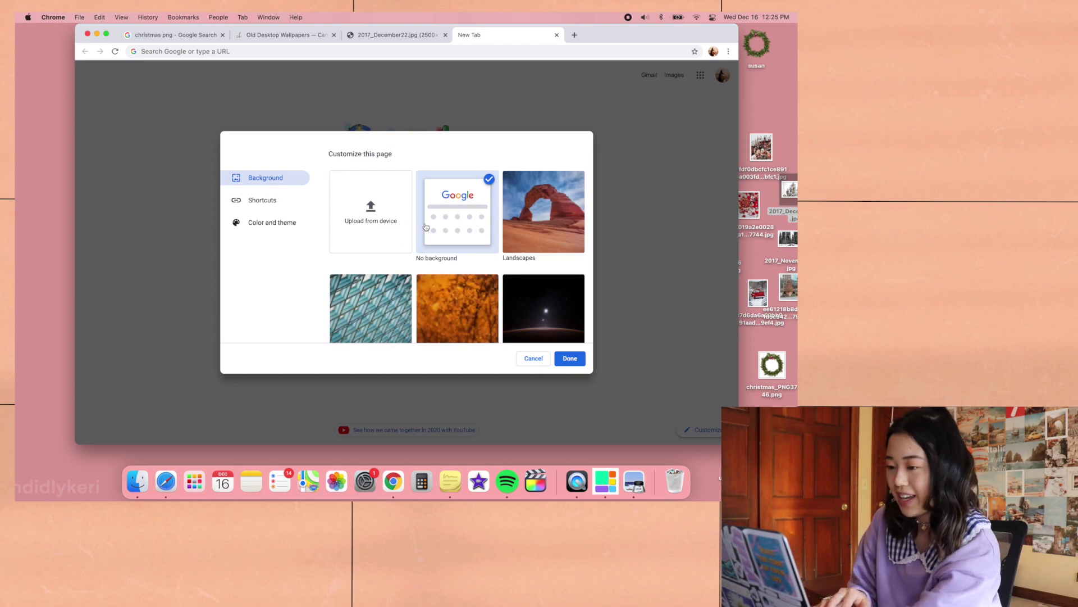
left_click(388, 211)
left_click(340, 232)
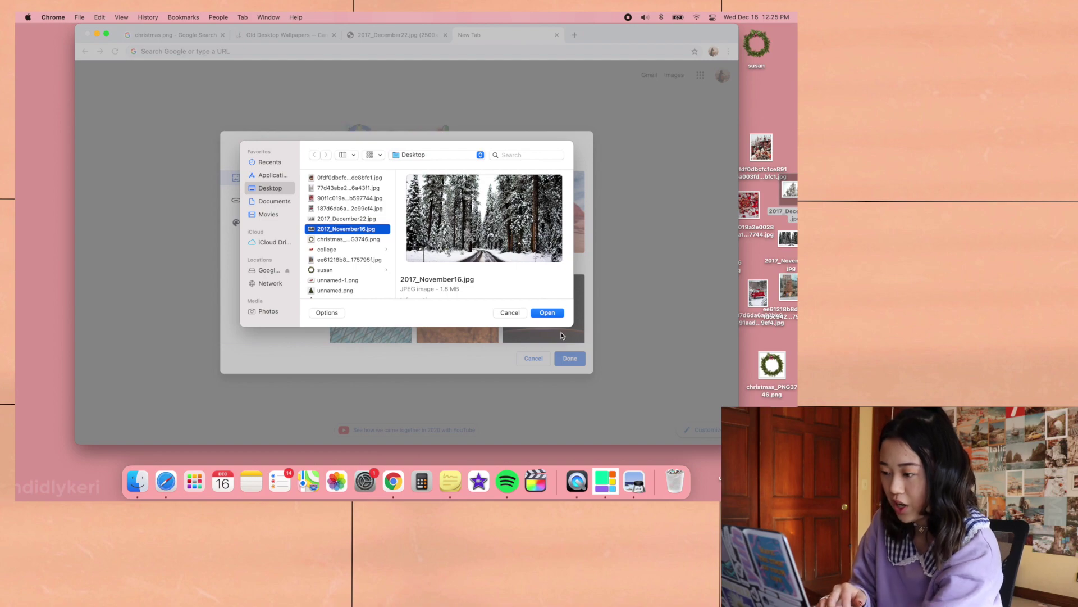
left_click(547, 313)
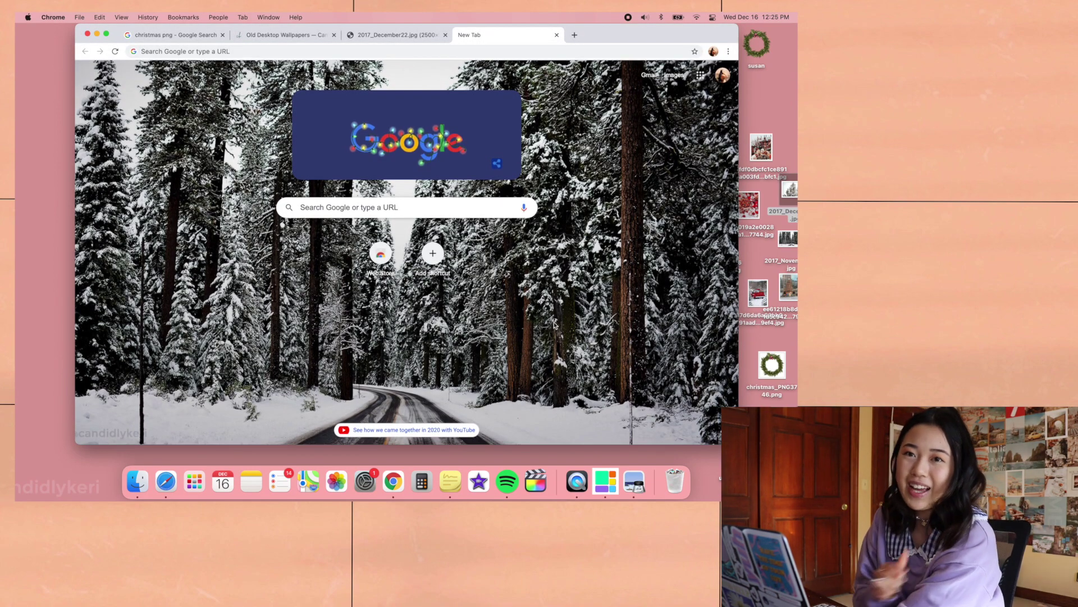
left_click(772, 15)
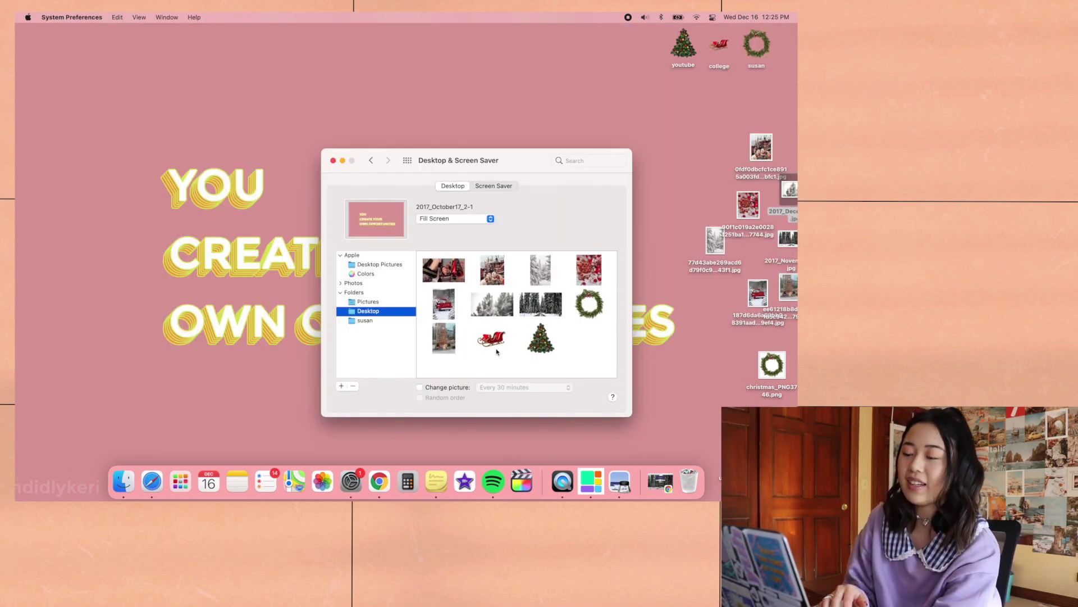
Set the 2017_December22 blurred snowy-trees photo as wallpaper and close System Preferences
left_click(450, 269)
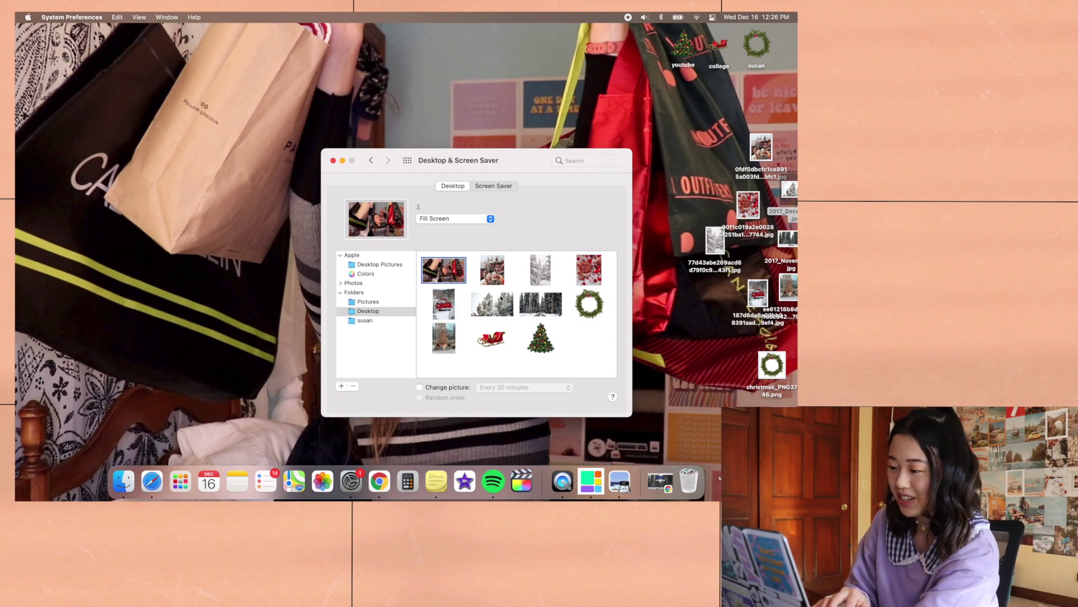
left_click(501, 298)
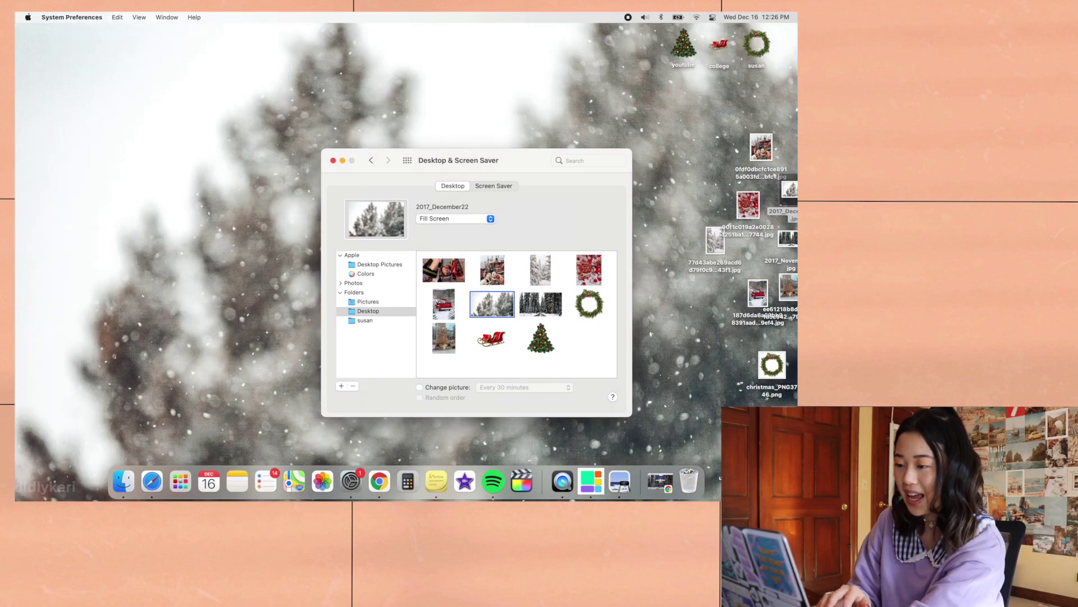
left_click(333, 160)
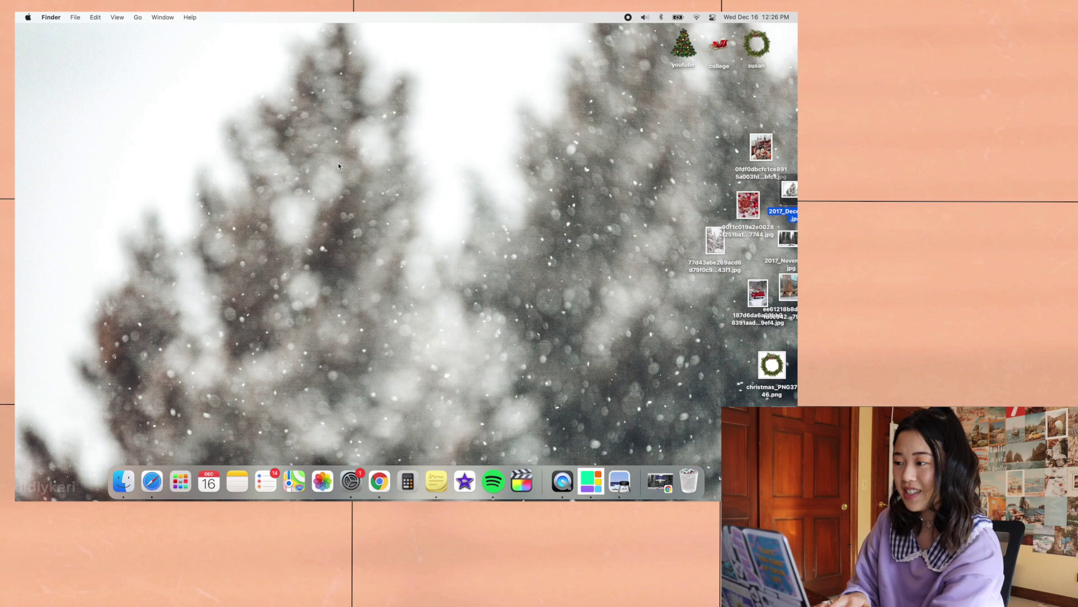
Drag the youtube, college and susan folders side by side into the desktop's top-left corner
key("ctrl+Down")
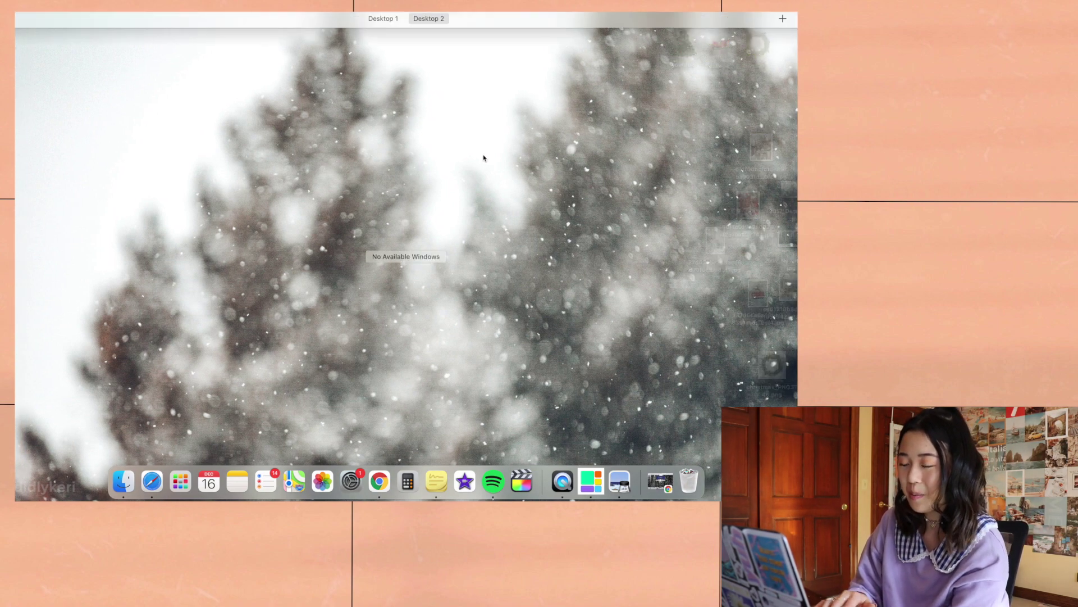
left_click_drag(679, 54, 46, 54)
left_click_drag(719, 45, 85, 53)
left_click_drag(749, 57, 113, 62)
left_click(771, 14)
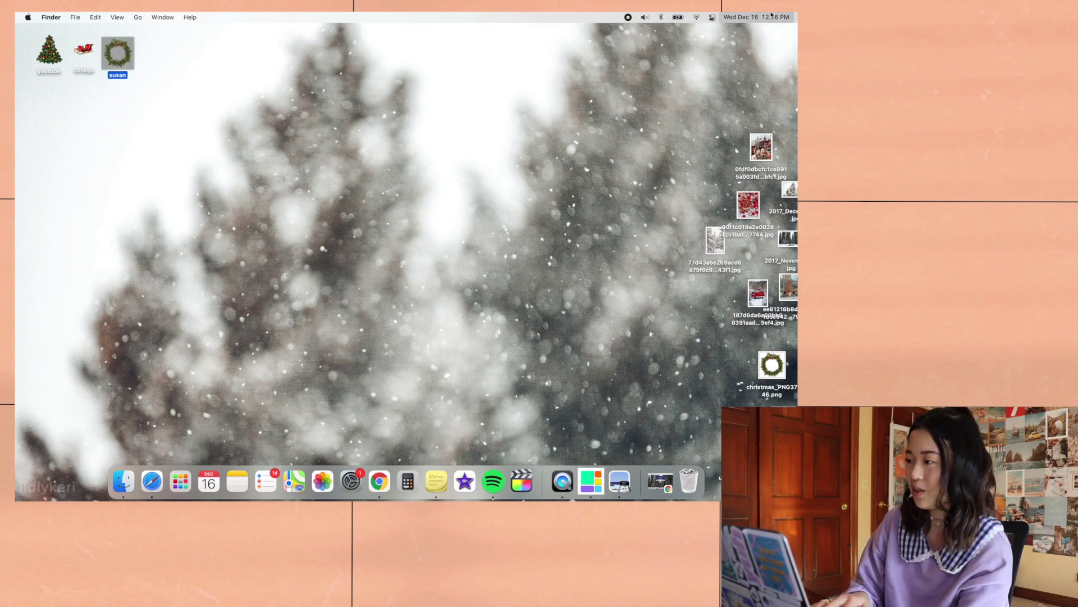